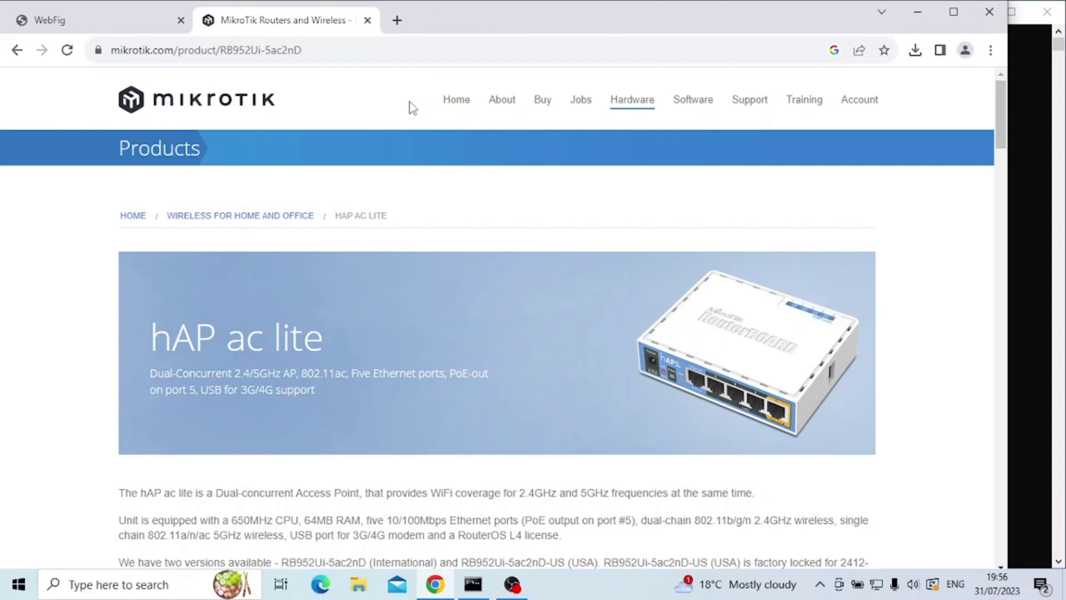
Bring up the WebFig Quick Set page in Home AP Dual mode and scroll through it.
{"action": "left_click", "coordinate": [129, 19]}
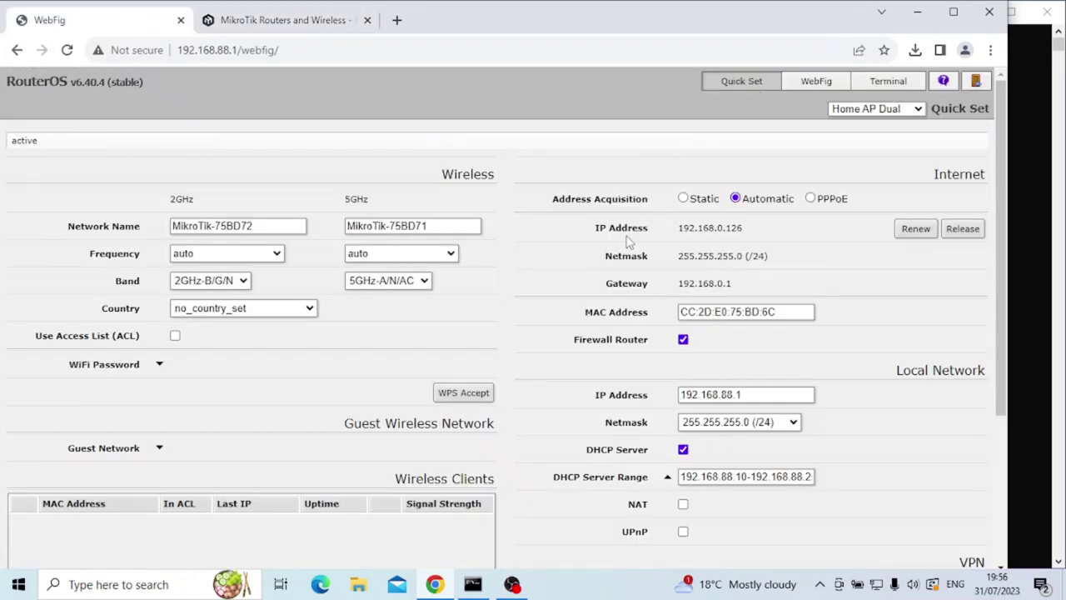
{"action": "scroll", "coordinate": [758, 250], "scroll_direction": "down", "scroll_amount": 3}
{"action": "scroll", "coordinate": [745, 316], "scroll_direction": "up", "scroll_amount": 3}
Name the 2GHz and 5GHz networks control2 and control5 and enter a Wi-Fi password.
{"action": "left_click_drag", "start_coordinate": [286, 225], "coordinate": [125, 230]}
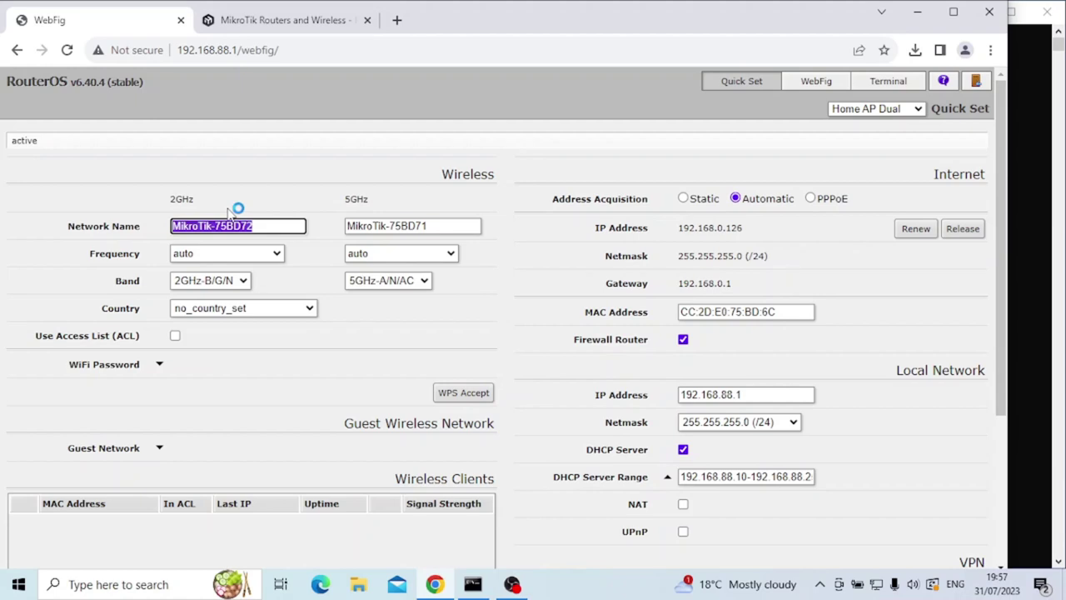
{"action": "type", "text": "control2"}
{"action": "key", "text": "Tab"}
{"action": "type", "text": "control5"}
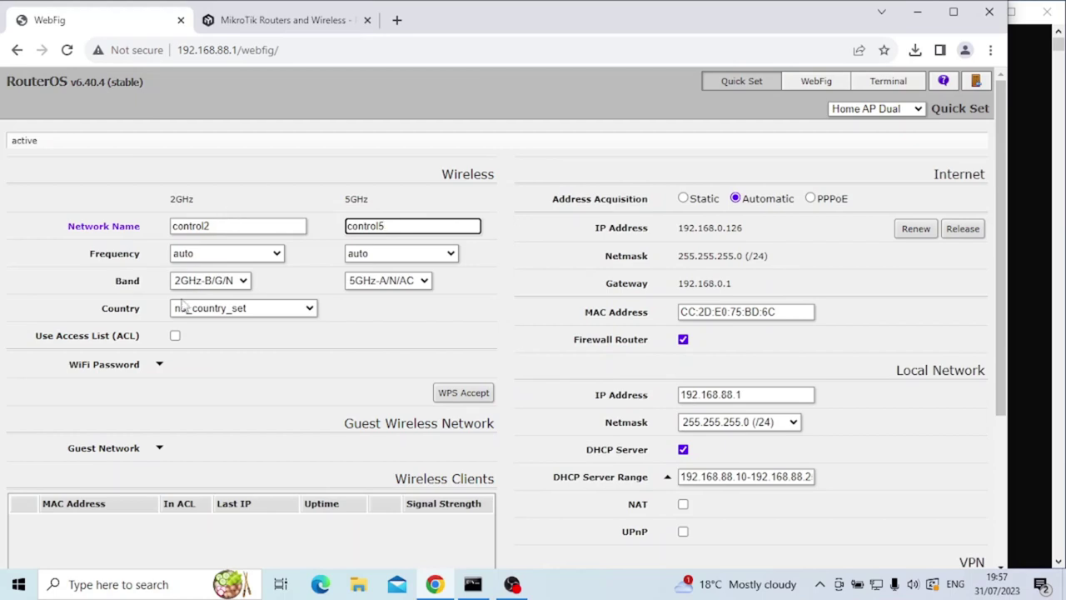
{"action": "left_click", "coordinate": [159, 364]}
{"action": "left_click", "coordinate": [219, 364]}
{"action": "type", "text": "password"}
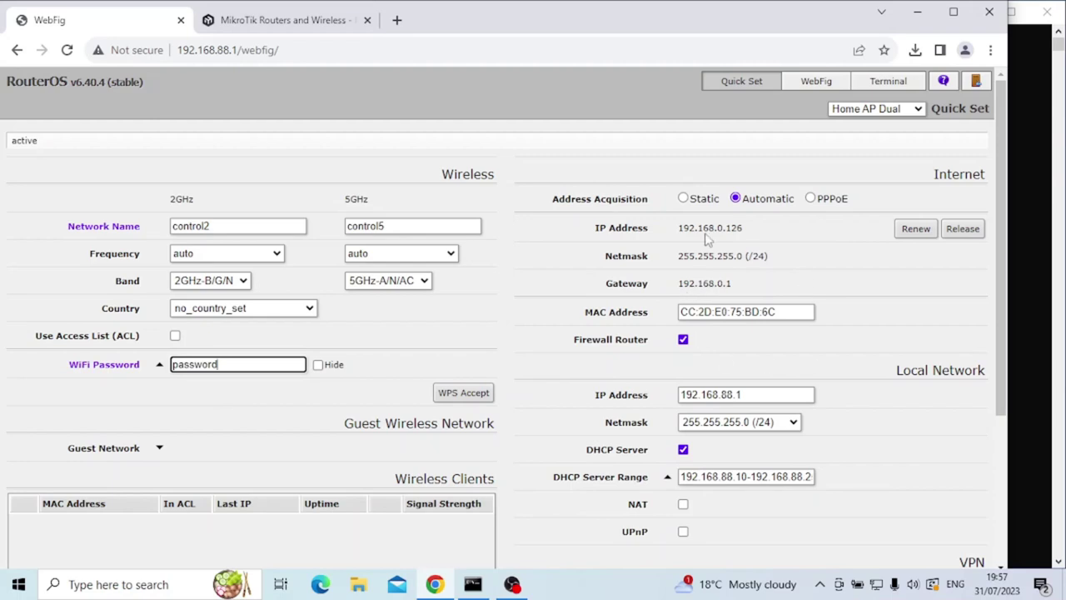
Move the LAN IP and DHCP range from 192.168.88.x to 192.168.10.x and apply the configuration.
{"action": "scroll", "coordinate": [696, 323], "scroll_direction": "down", "scroll_amount": 2}
{"action": "left_click", "coordinate": [737, 239]}
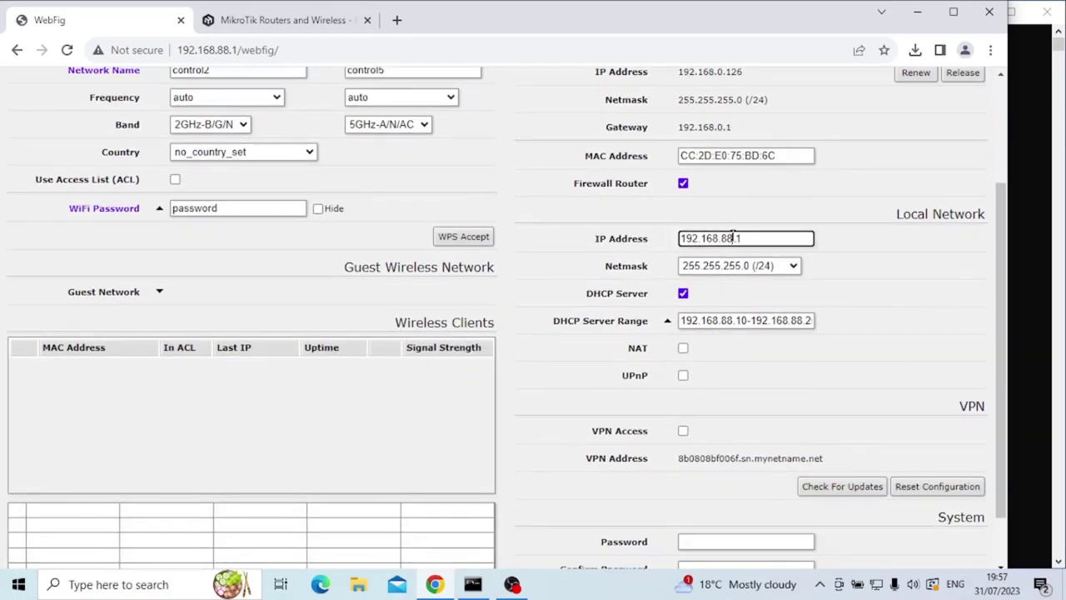
{"action": "key", "text": "BackSpace"}
{"action": "key", "text": "BackSpace"}
{"action": "type", "text": "10"}
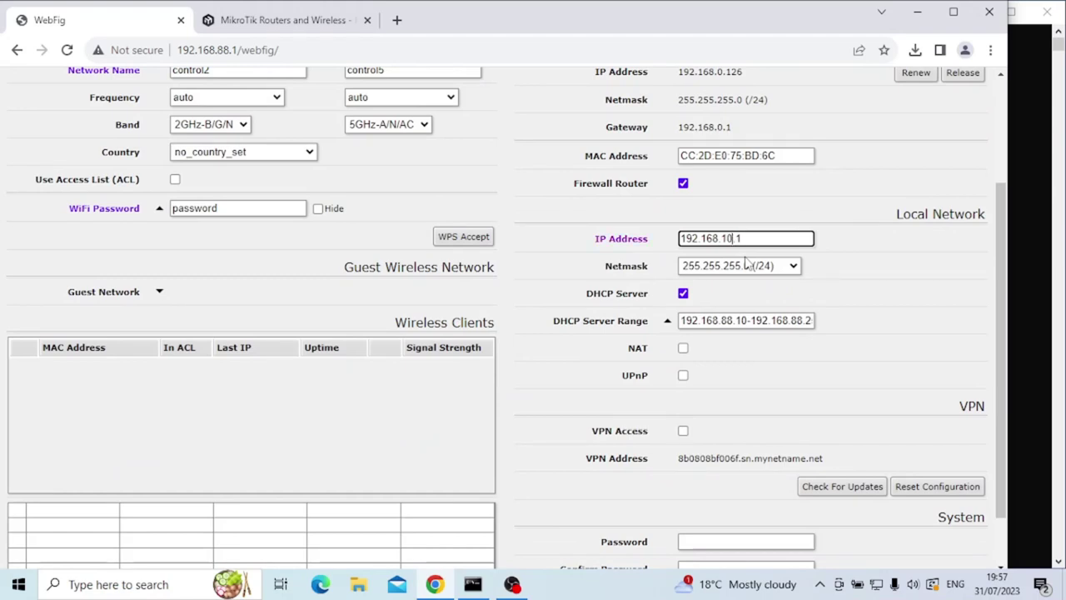
{"action": "left_click", "coordinate": [729, 322]}
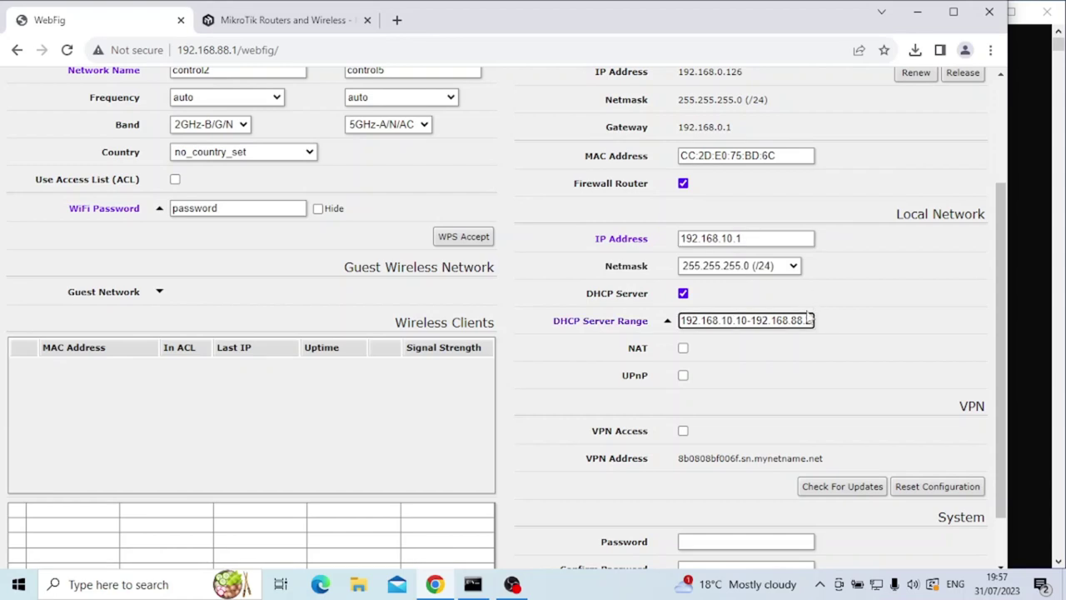
{"action": "left_click", "coordinate": [798, 321]}
{"action": "key", "text": "BackSpace"}
{"action": "key", "text": "BackSpace"}
{"action": "type", "text": "10"}
{"action": "scroll", "coordinate": [798, 320], "scroll_direction": "down", "scroll_amount": 1}
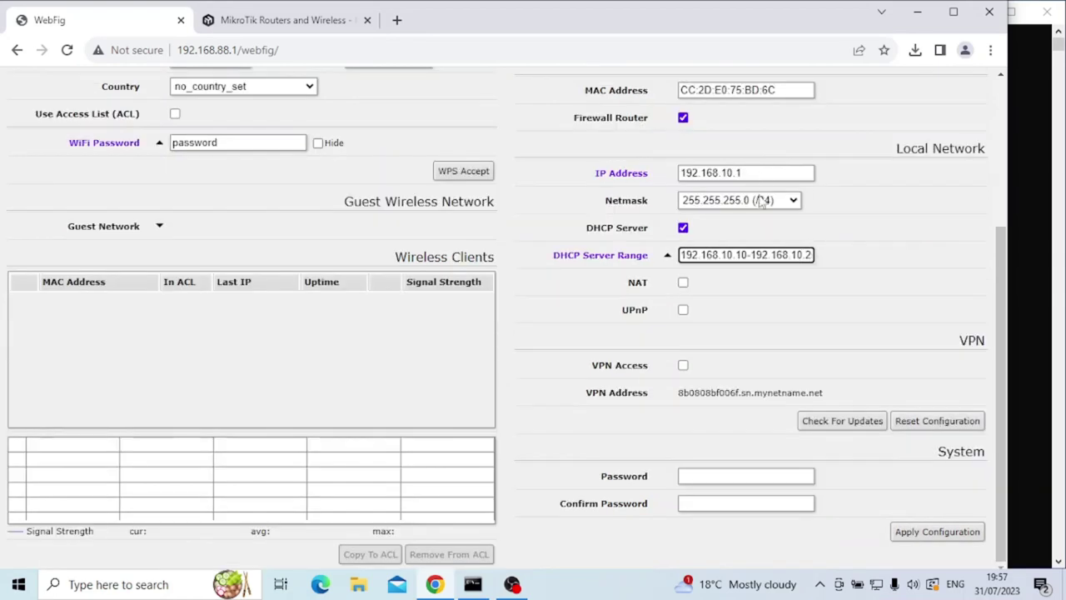
{"action": "scroll", "coordinate": [750, 325], "scroll_direction": "up", "scroll_amount": 2}
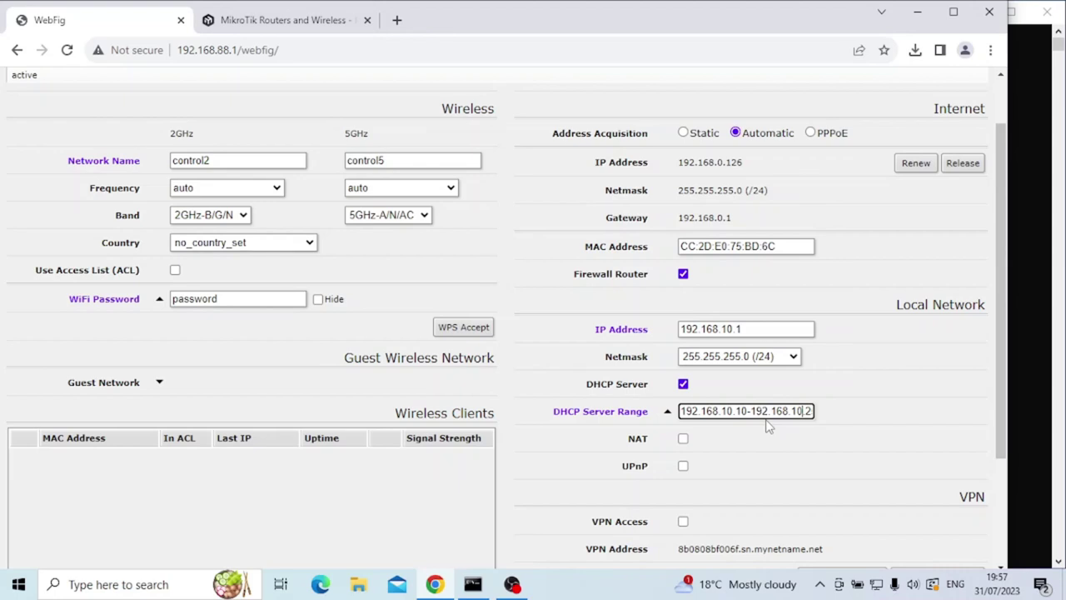
{"action": "scroll", "coordinate": [778, 435], "scroll_direction": "down", "scroll_amount": 2}
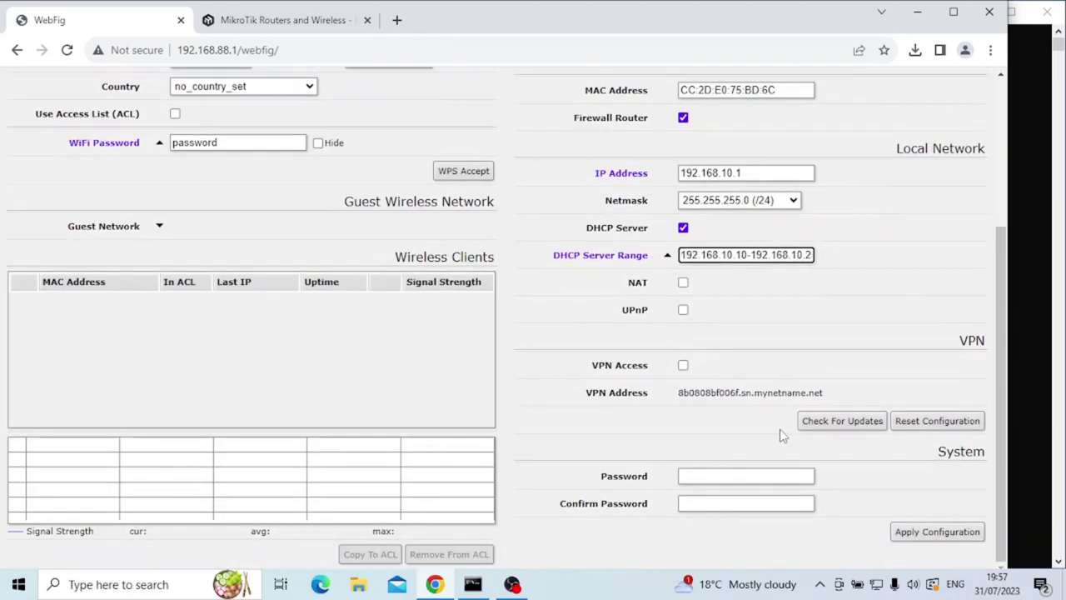
{"action": "left_click", "coordinate": [964, 537]}
{"action": "left_click", "coordinate": [945, 530]}
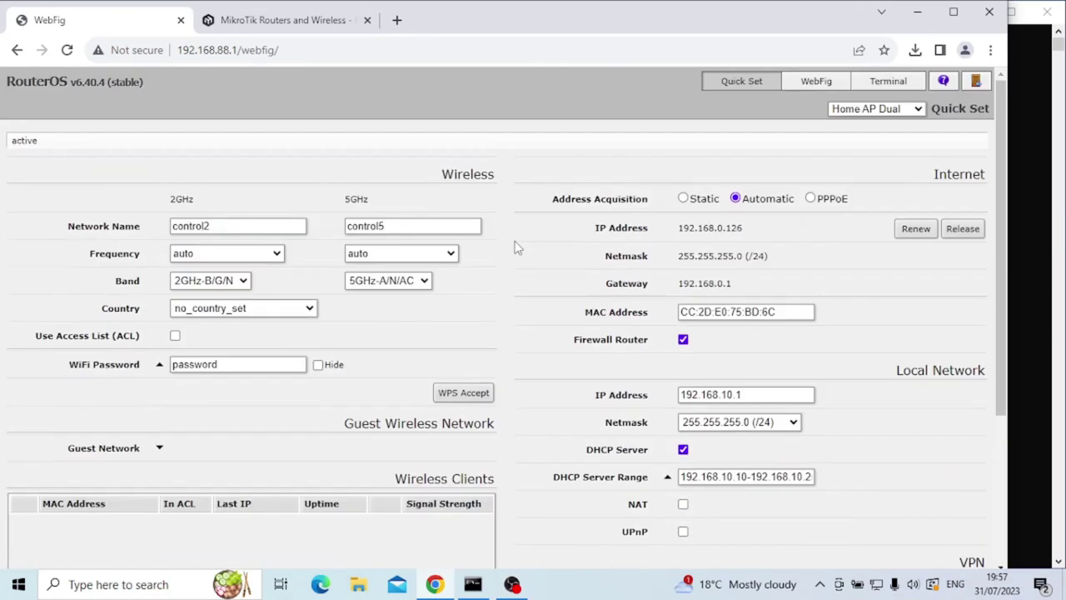
{"action": "left_click_drag", "start_coordinate": [307, 50], "coordinate": [219, 50]}
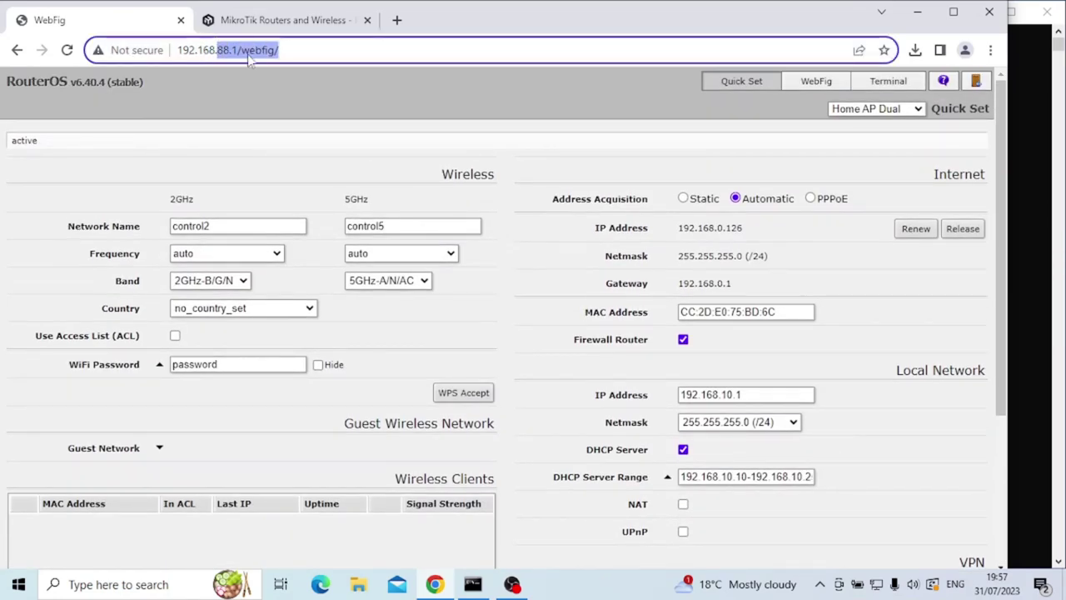
Load the router at 192.168.10.1, then return to the hAP ac lite product page.
{"action": "type", "text": "10"}
{"action": "key", "text": "Return"}
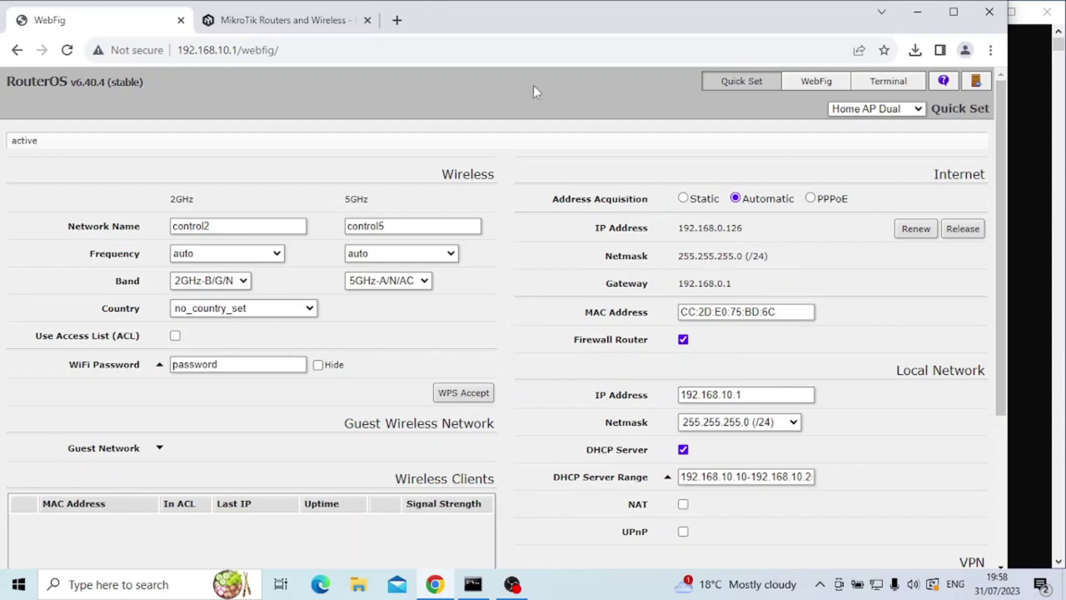
{"action": "left_click", "coordinate": [308, 20]}
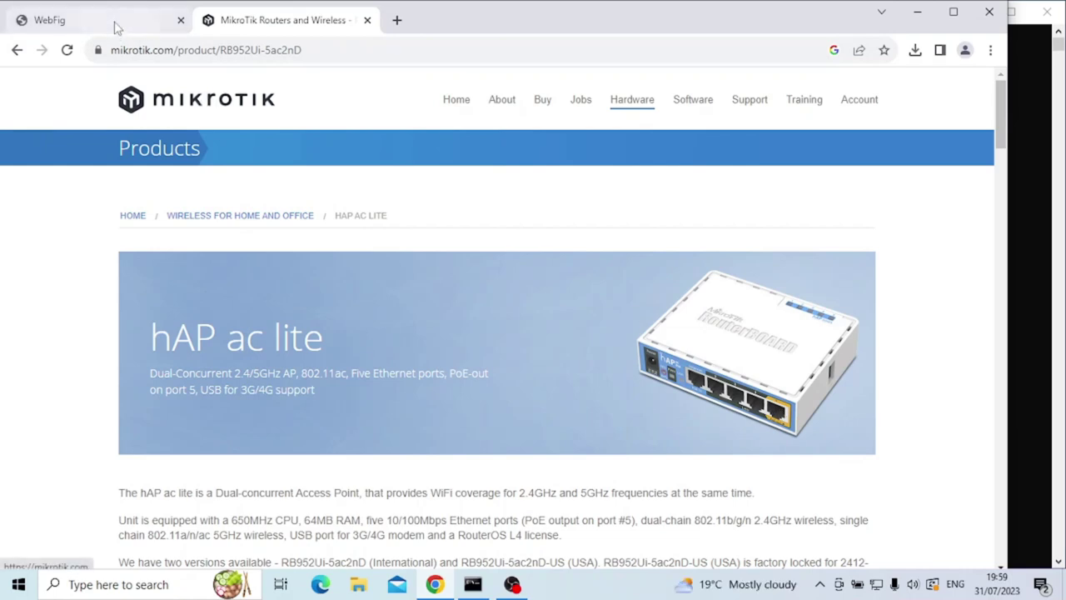
In full WebFig Interfaces, set ether5's Master Port to none and save.
{"action": "left_click", "coordinate": [50, 20]}
{"action": "left_click", "coordinate": [810, 83]}
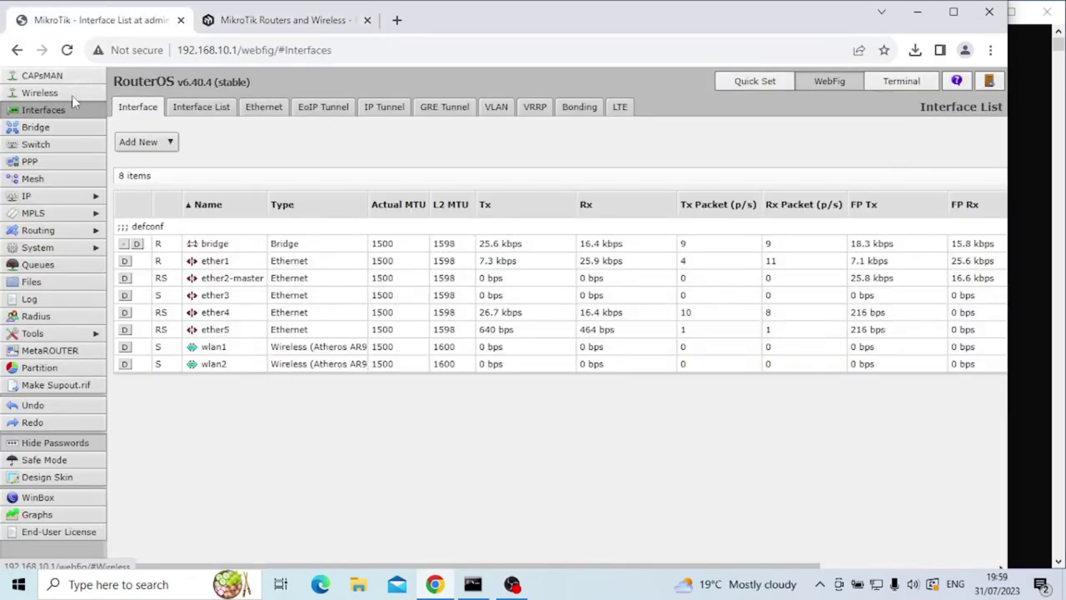
{"action": "left_click", "coordinate": [158, 328]}
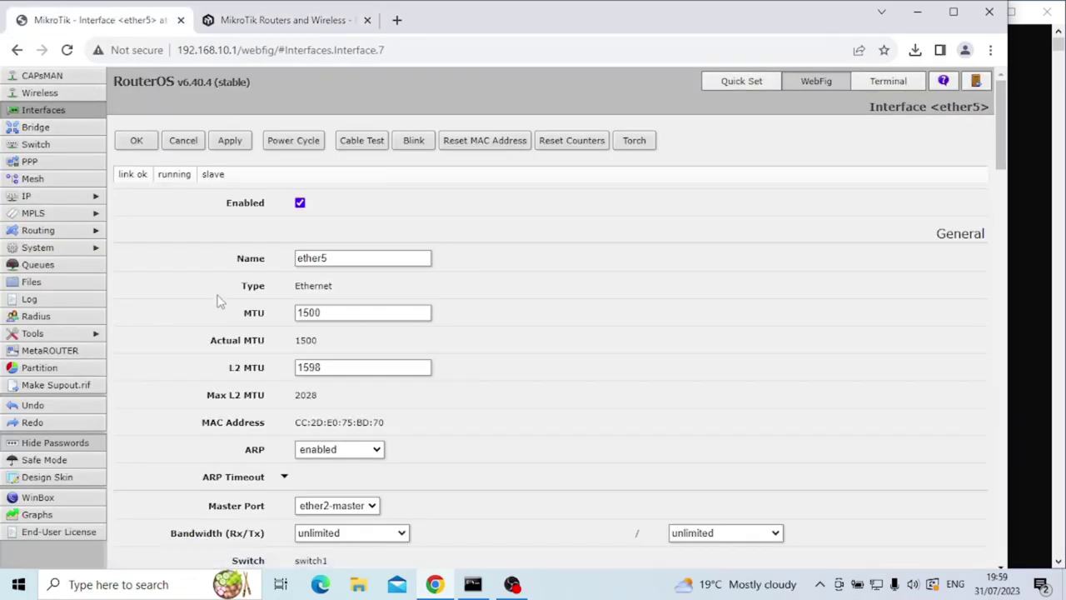
{"action": "scroll", "coordinate": [352, 315], "scroll_direction": "down", "scroll_amount": 2}
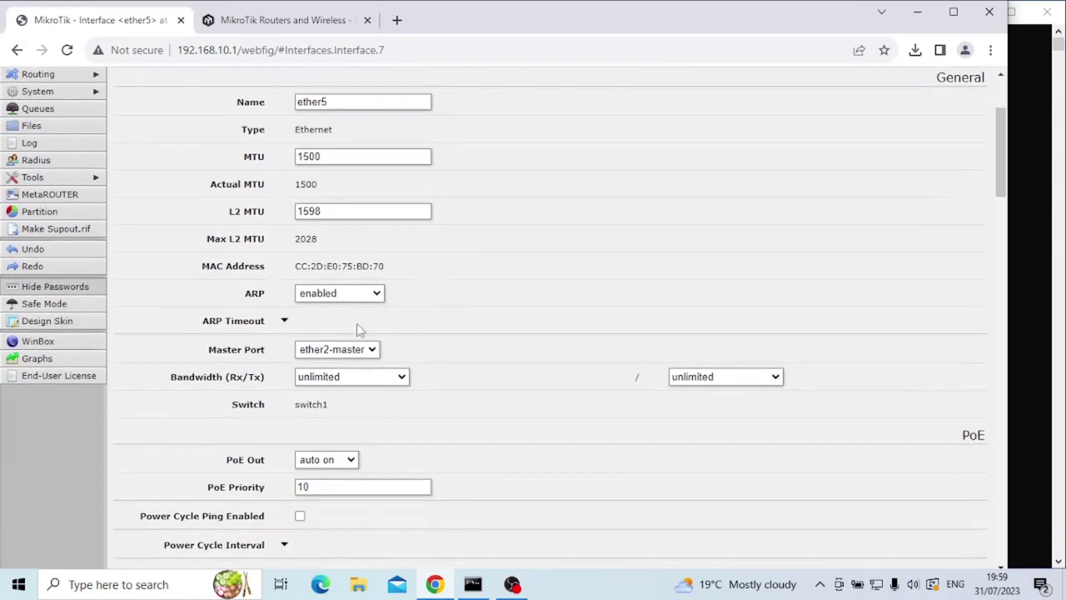
{"action": "left_click", "coordinate": [371, 349]}
{"action": "left_click", "coordinate": [341, 430]}
{"action": "scroll", "coordinate": [436, 415], "scroll_direction": "up", "scroll_amount": 2}
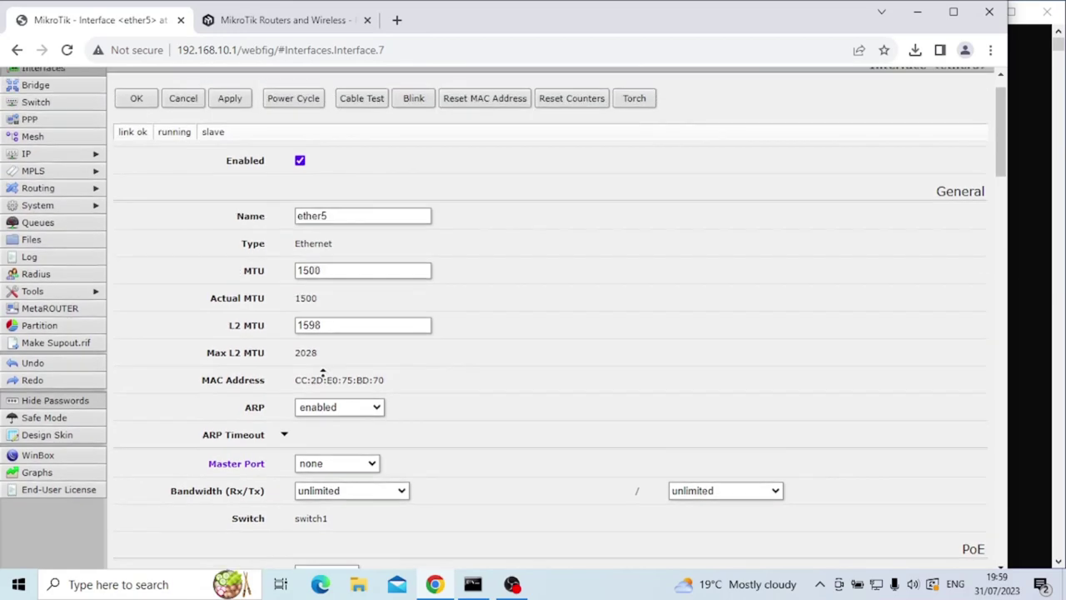
{"action": "left_click", "coordinate": [224, 140]}
{"action": "left_click", "coordinate": [136, 139]}
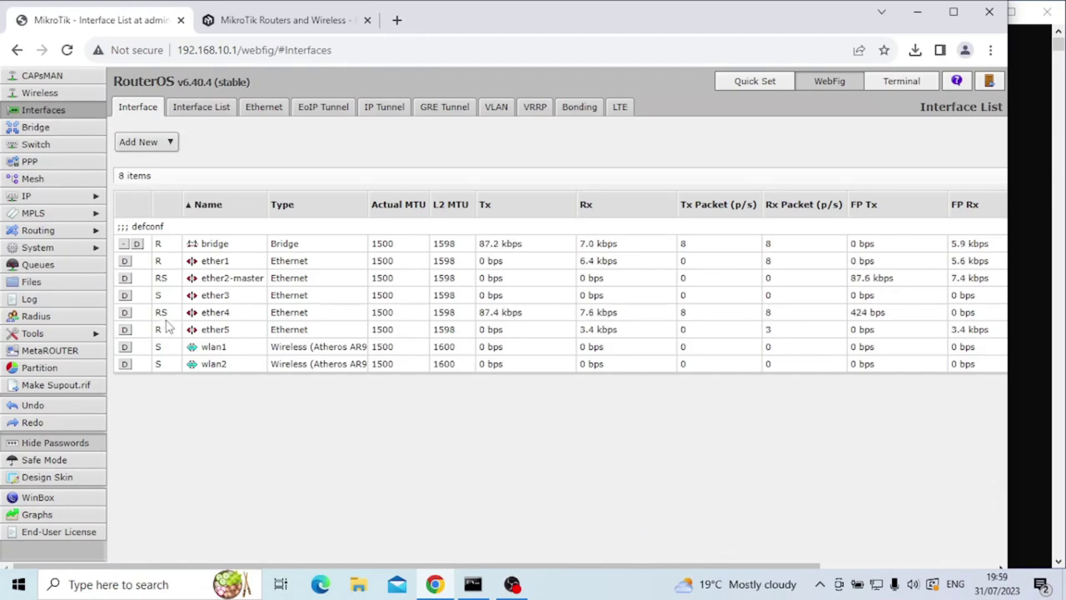
Rename the default bridge to bridge-control.
{"action": "left_click", "coordinate": [71, 131]}
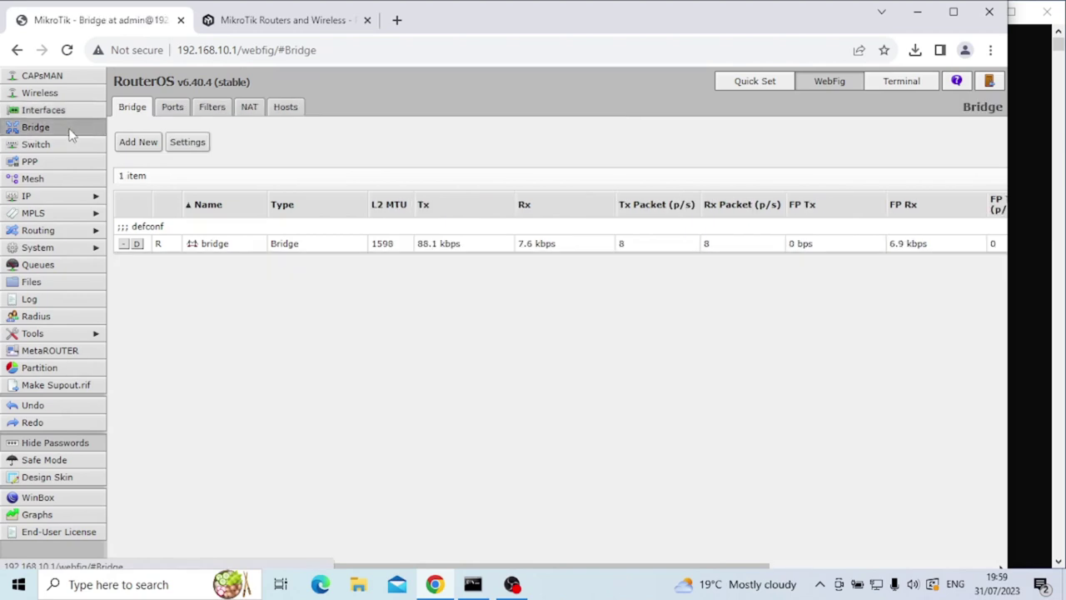
{"action": "left_click", "coordinate": [239, 248]}
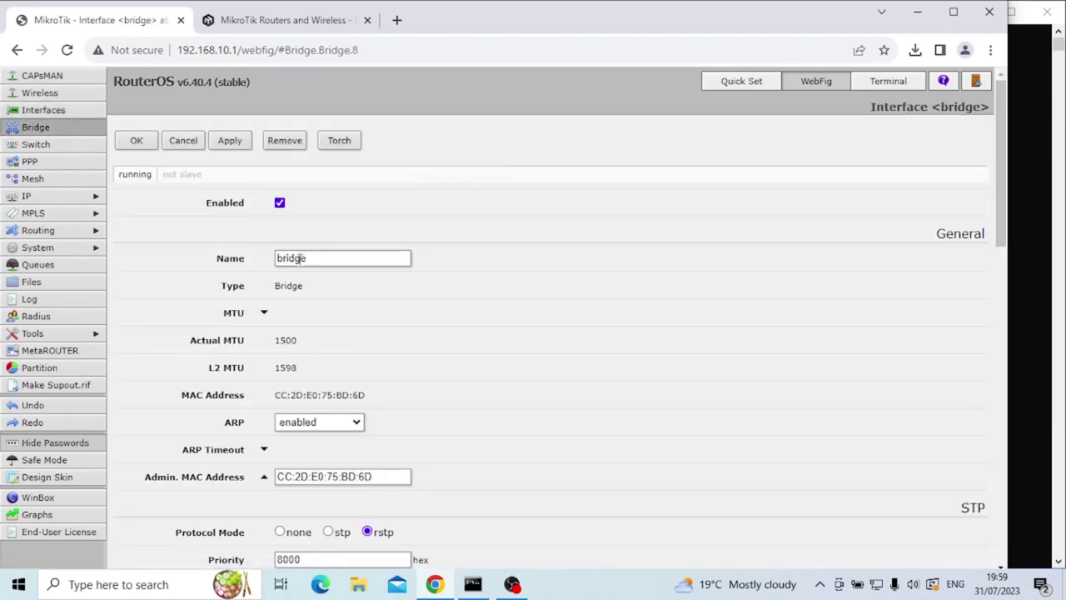
{"action": "left_click", "coordinate": [329, 256]}
{"action": "type", "text": "-control"}
{"action": "left_click", "coordinate": [229, 143]}
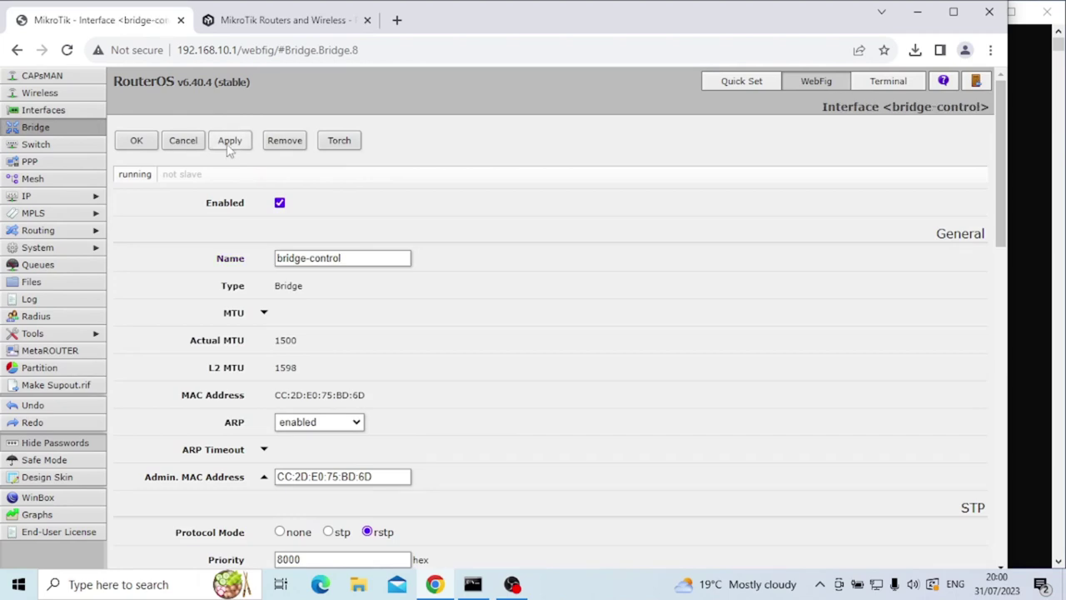
{"action": "left_click", "coordinate": [152, 138]}
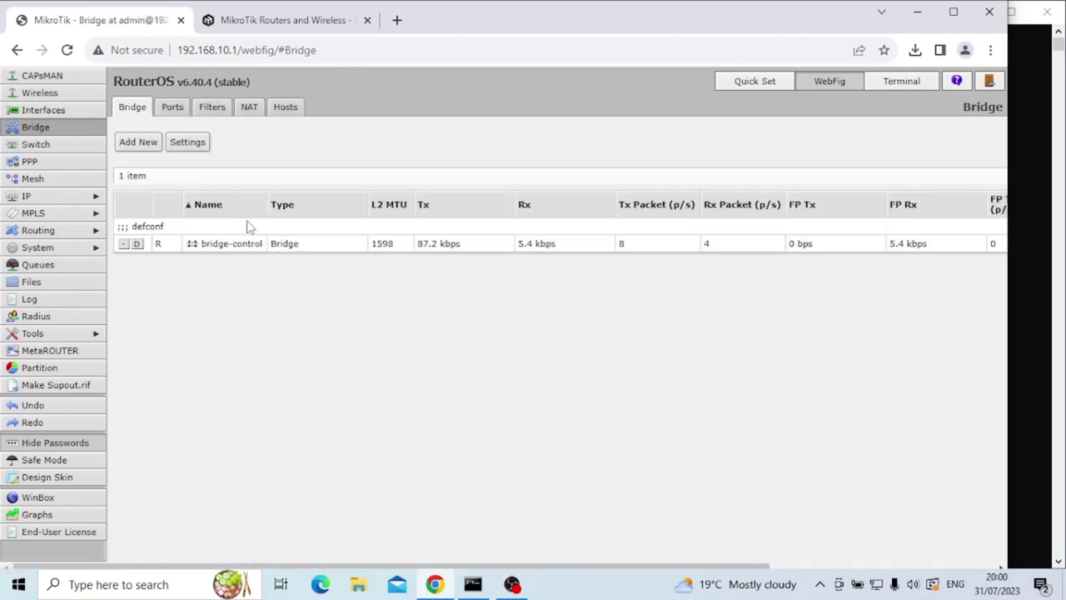
Add a new bridge named bridge-guest.
{"action": "left_click", "coordinate": [139, 144]}
{"action": "left_click", "coordinate": [329, 257]}
{"action": "key", "text": "BackSpace"}
{"action": "type", "text": "-guest"}
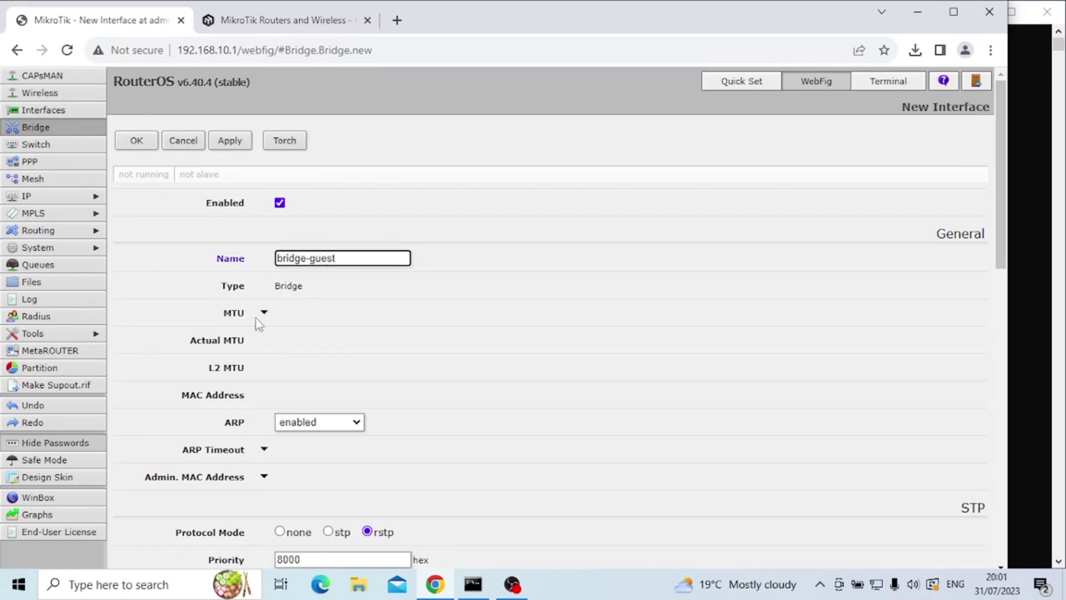
{"action": "left_click", "coordinate": [231, 142]}
{"action": "left_click", "coordinate": [155, 143]}
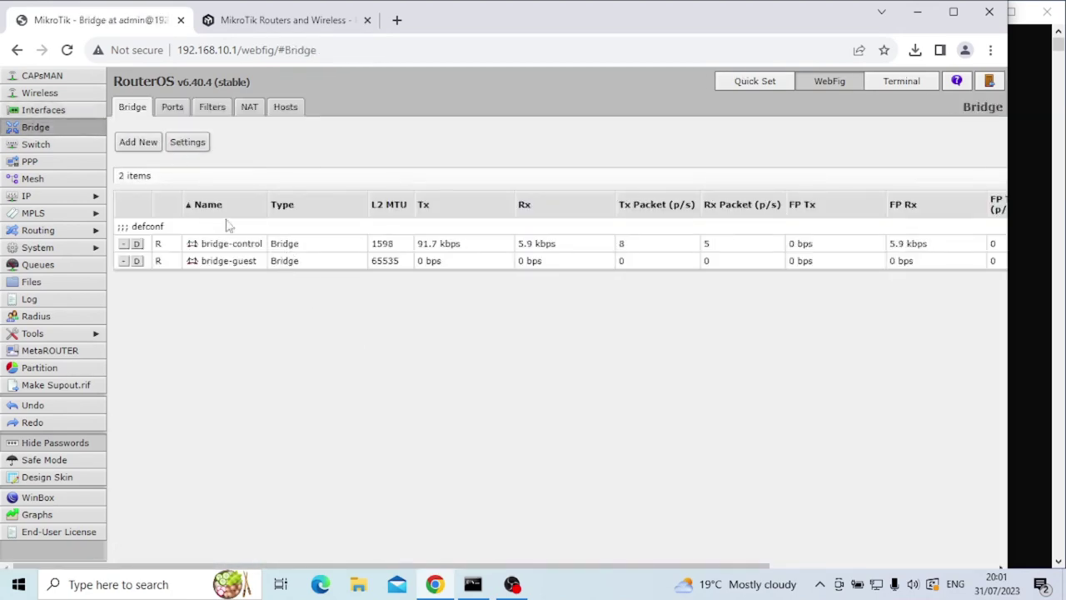
Add a bridge port with interface ether5 on bridge bridge-guest.
{"action": "left_click", "coordinate": [177, 112]}
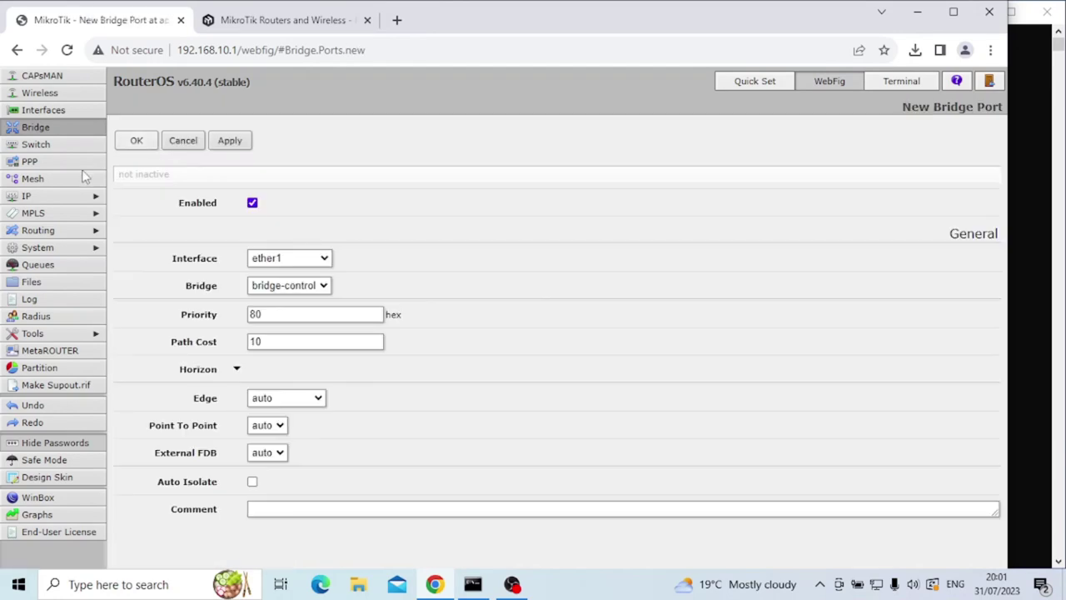
{"action": "left_click", "coordinate": [50, 124]}
{"action": "left_click", "coordinate": [172, 107]}
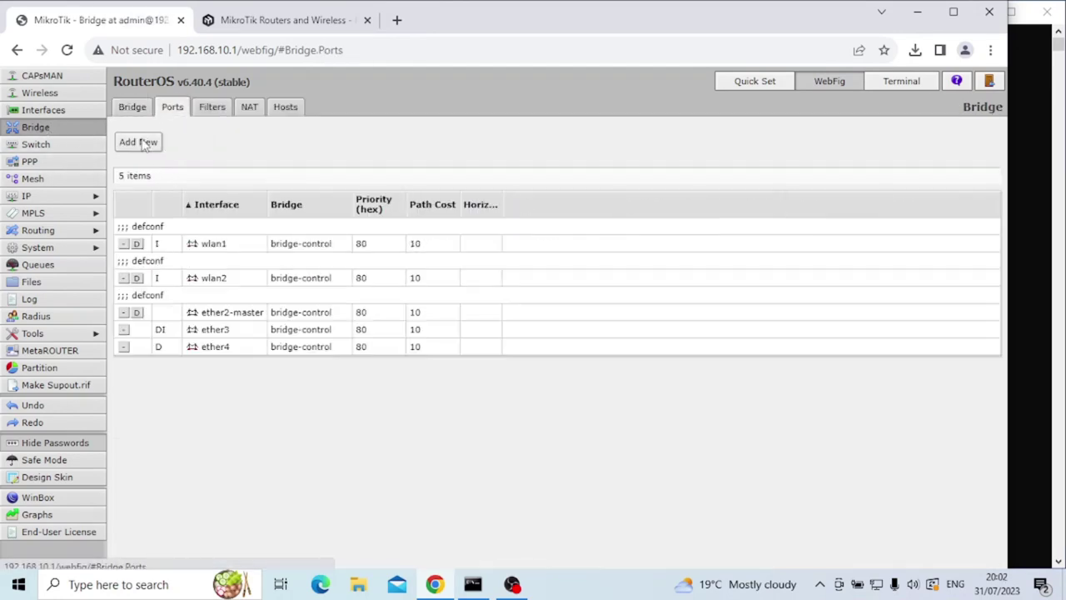
{"action": "left_click", "coordinate": [138, 143]}
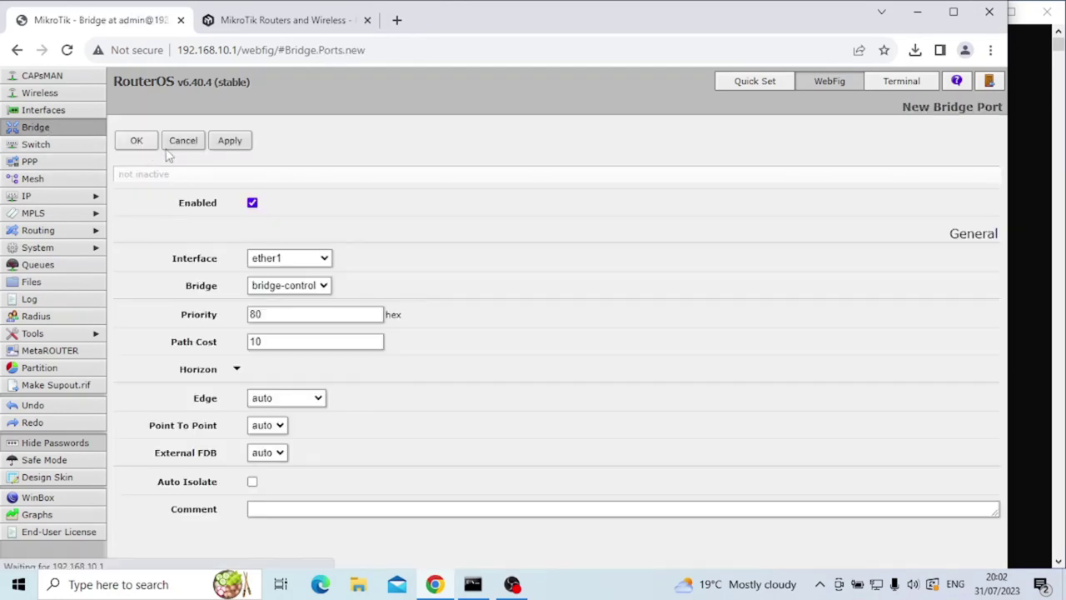
{"action": "left_click", "coordinate": [285, 258]}
{"action": "left_click", "coordinate": [313, 337]}
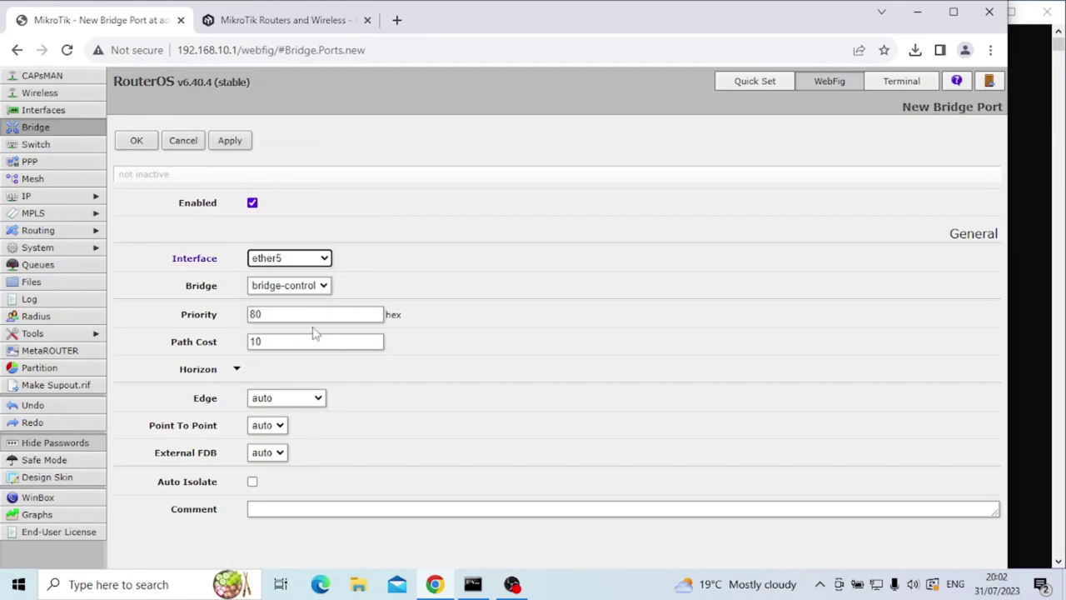
{"action": "left_click", "coordinate": [303, 285]}
{"action": "left_click", "coordinate": [318, 313]}
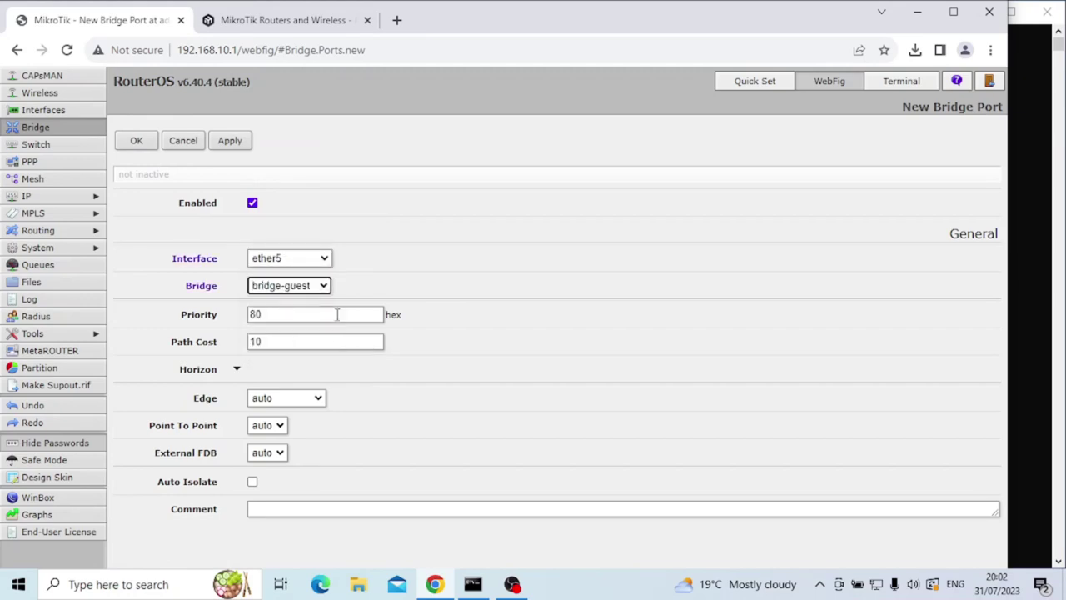
{"action": "left_click", "coordinate": [230, 141]}
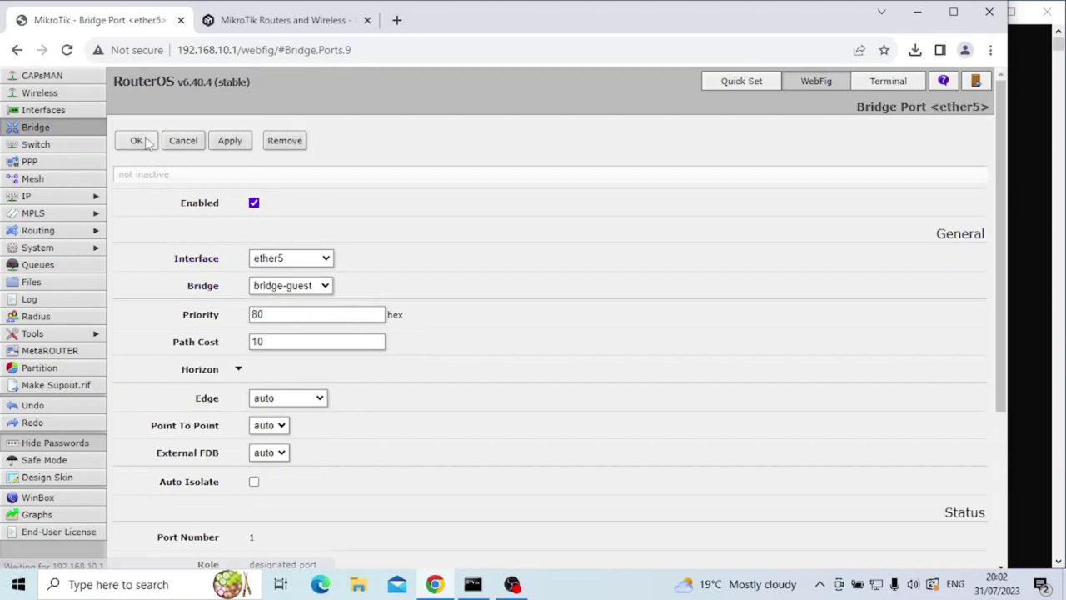
{"action": "left_click", "coordinate": [136, 140]}
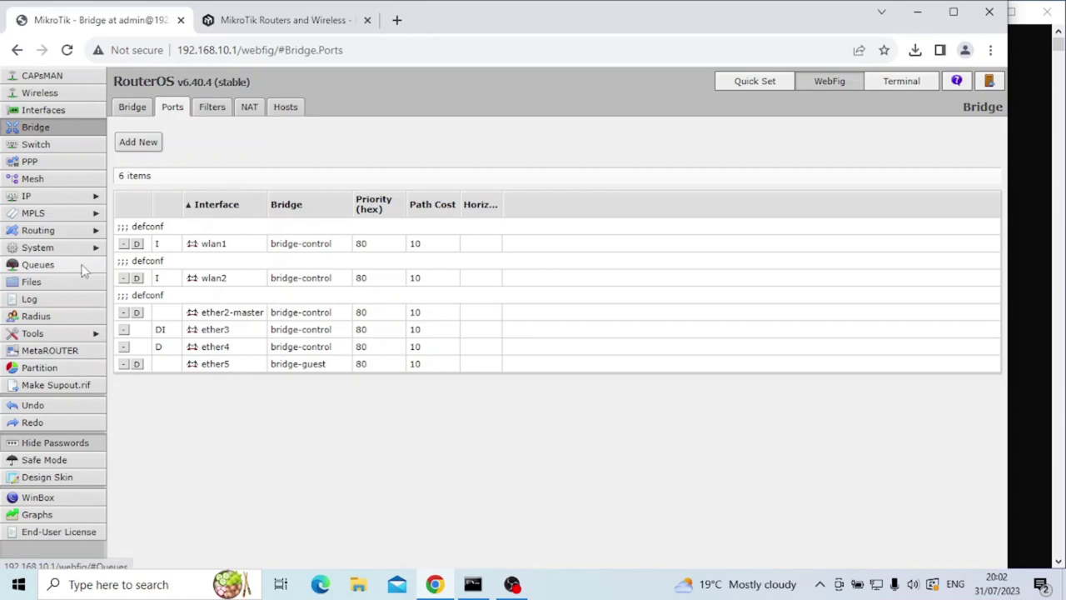
Add IP address 10.10.10.1/24, network 10.10.10.0, on interface bridge-guest.
{"action": "left_click", "coordinate": [74, 198]}
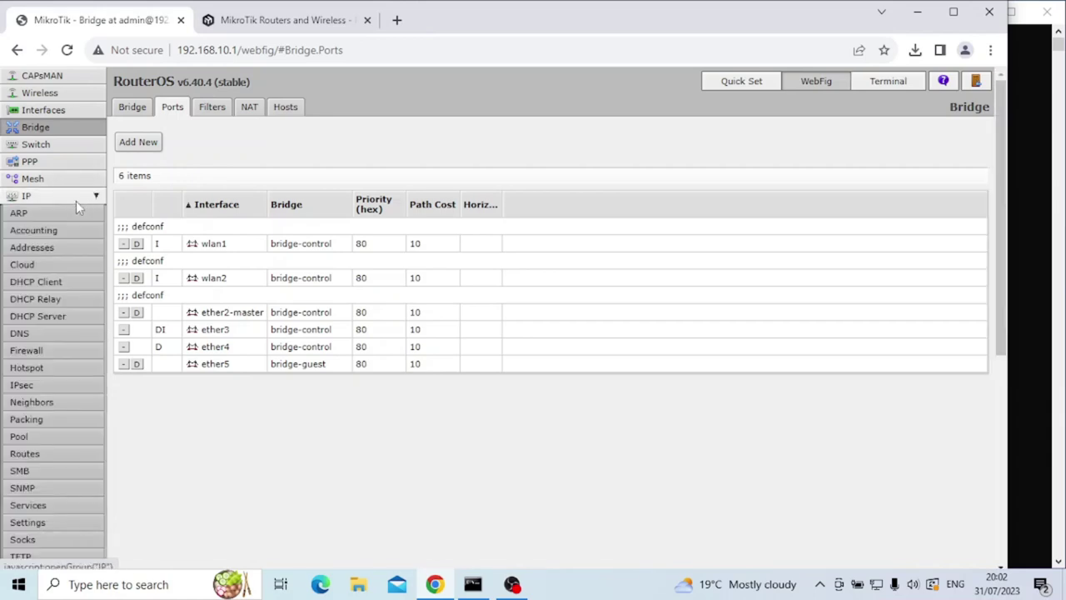
{"action": "left_click", "coordinate": [55, 248]}
{"action": "left_click", "coordinate": [132, 144]}
{"action": "left_click_drag", "start_coordinate": [290, 232], "coordinate": [231, 230]}
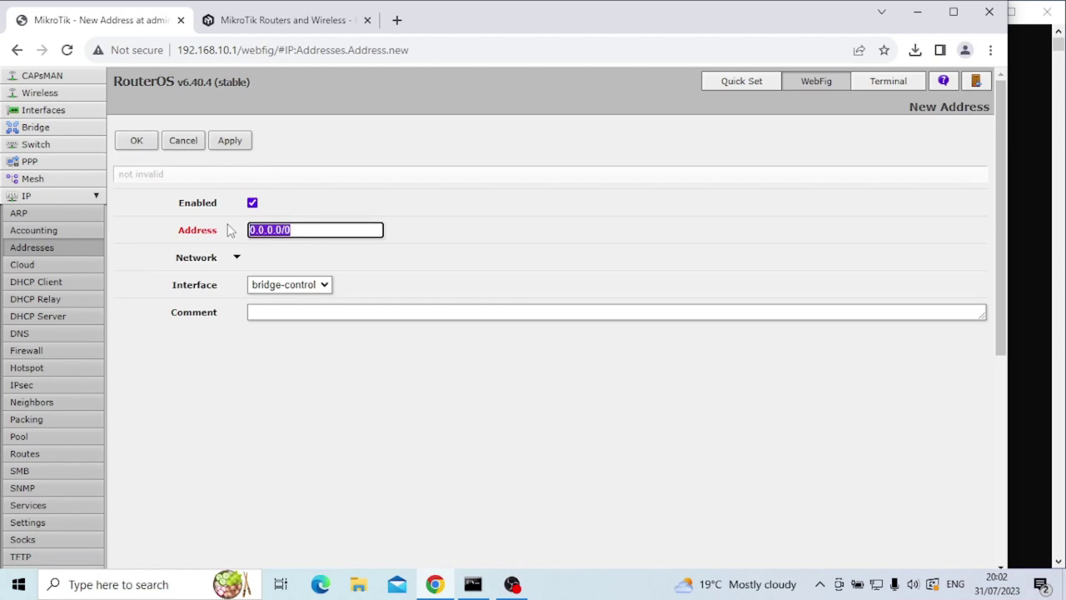
{"action": "key", "text": "BackSpace"}
{"action": "type", "text": "10.10.10.1/24"}
{"action": "left_click", "coordinate": [236, 257]}
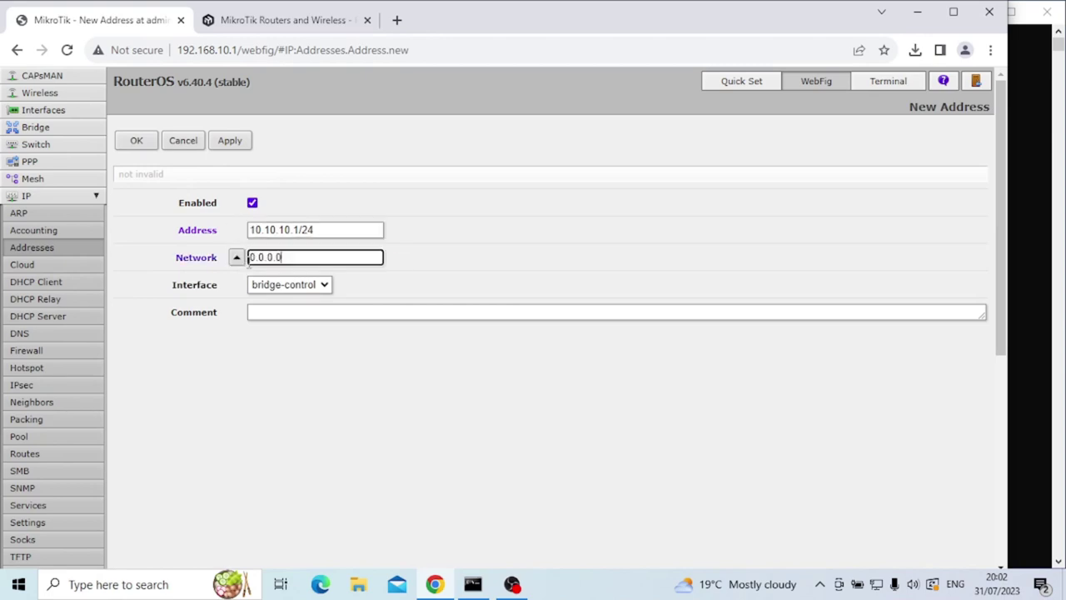
{"action": "double_click", "coordinate": [250, 260]}
{"action": "type", "text": "10.10.10.0"}
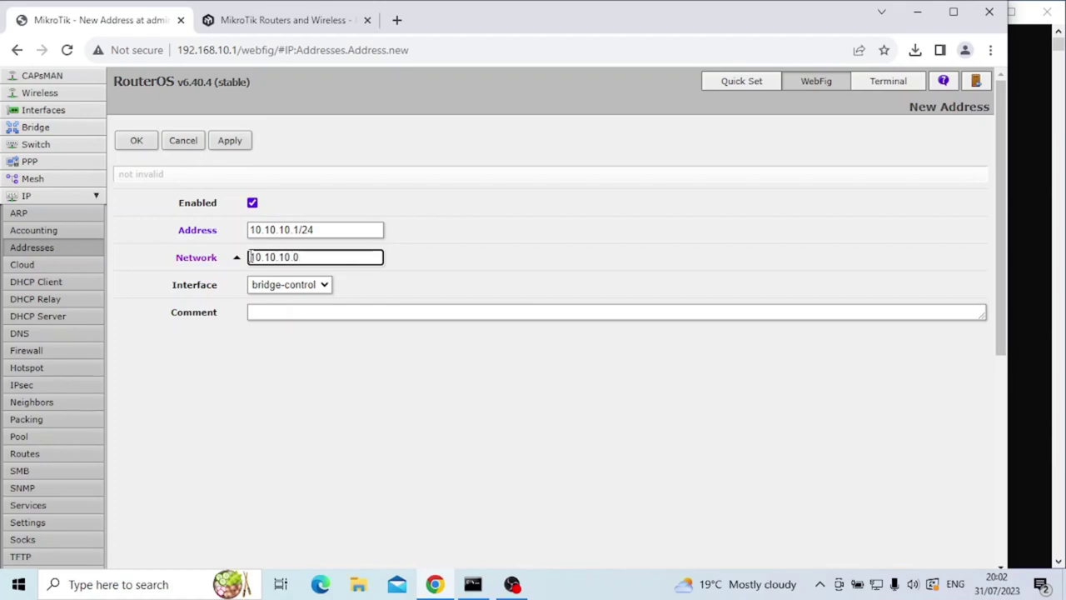
{"action": "left_click", "coordinate": [276, 284]}
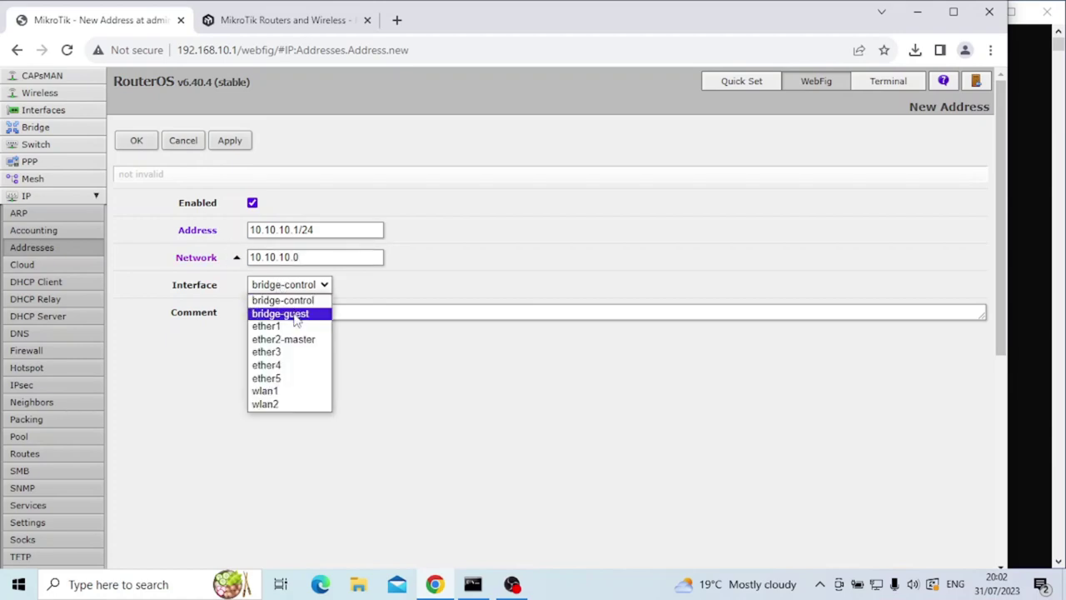
{"action": "left_click", "coordinate": [290, 315]}
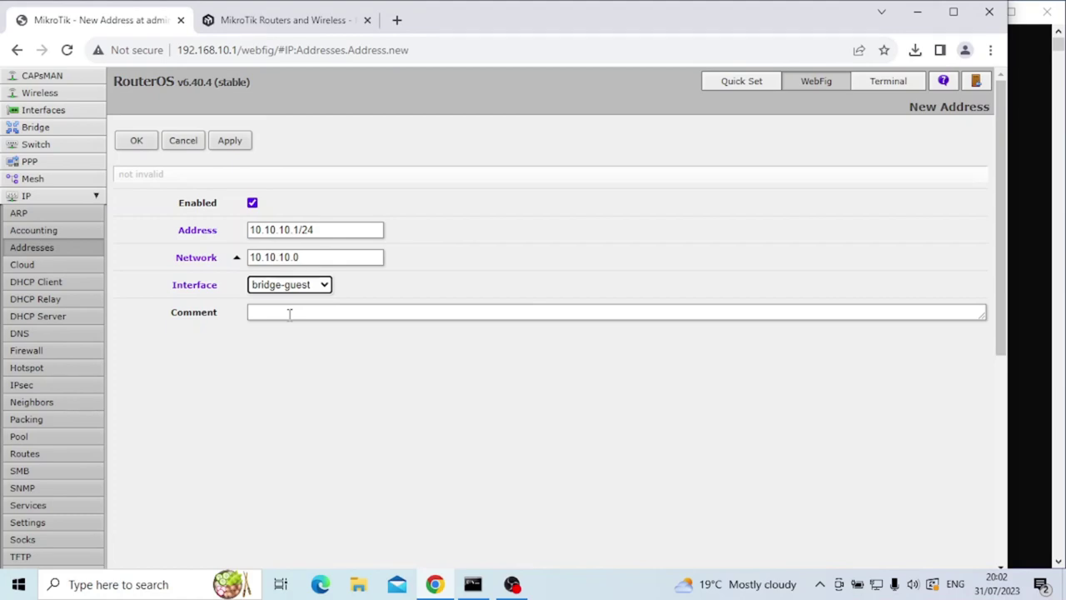
{"action": "left_click", "coordinate": [230, 140]}
{"action": "left_click", "coordinate": [137, 140]}
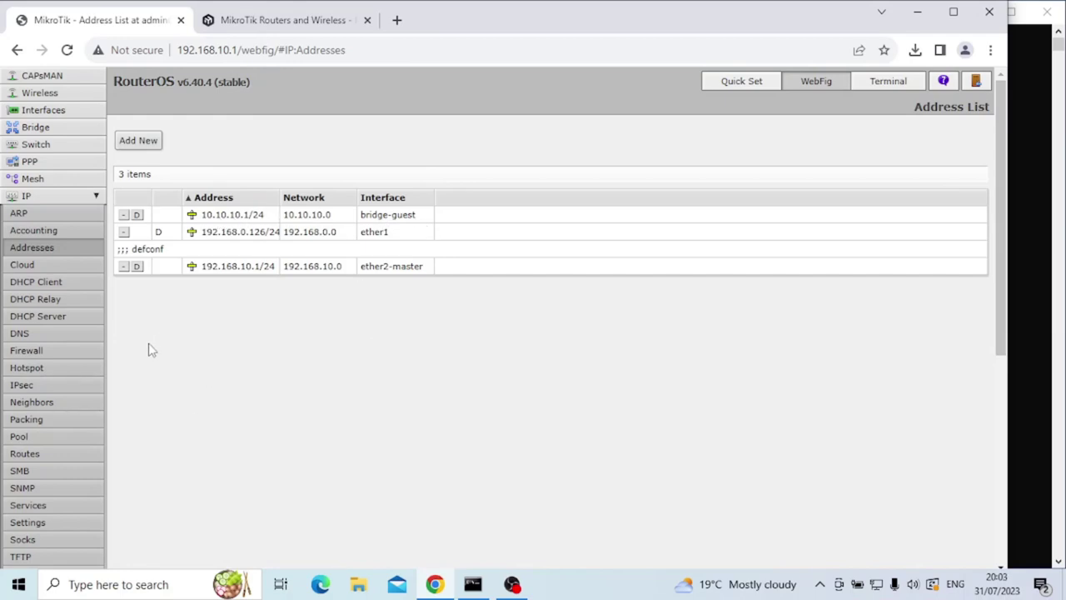
Start a new srcnat NAT rule with source address 10.10.10.0/24.
{"action": "left_click", "coordinate": [81, 353]}
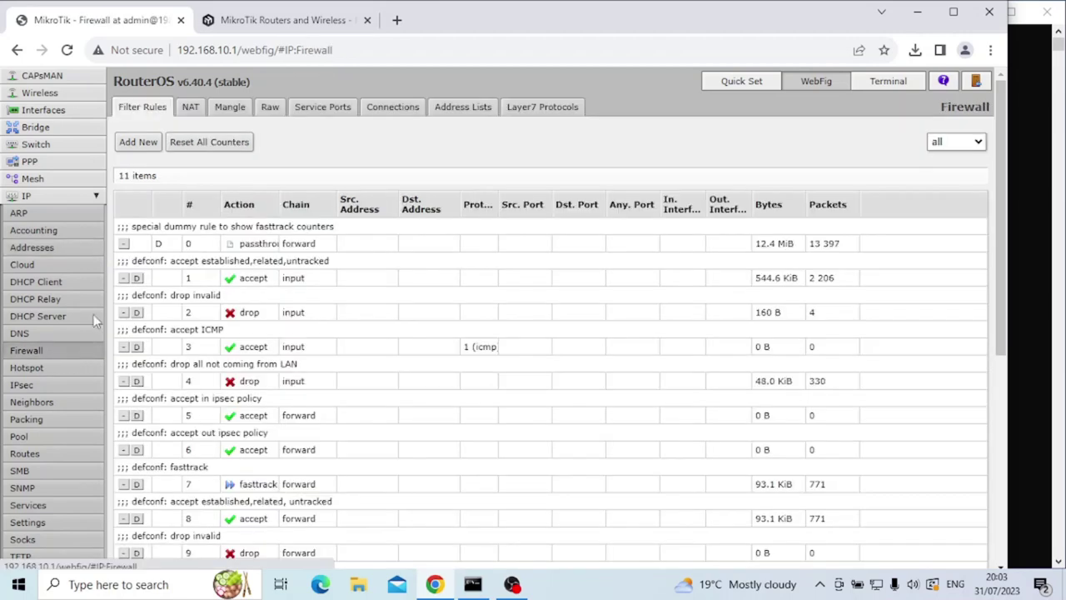
{"action": "left_click", "coordinate": [190, 108]}
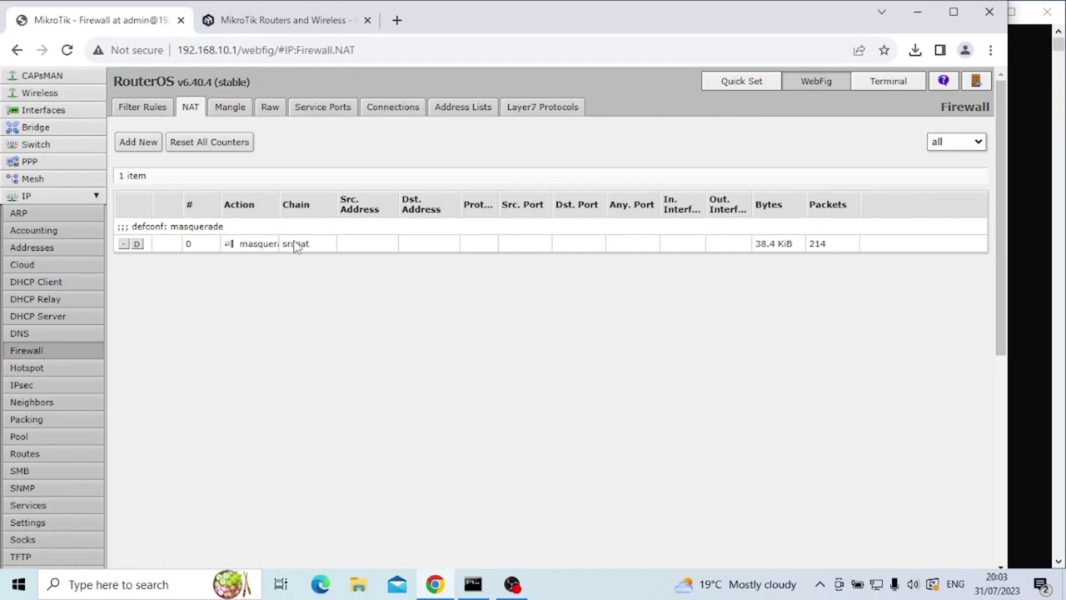
{"action": "left_click", "coordinate": [147, 144]}
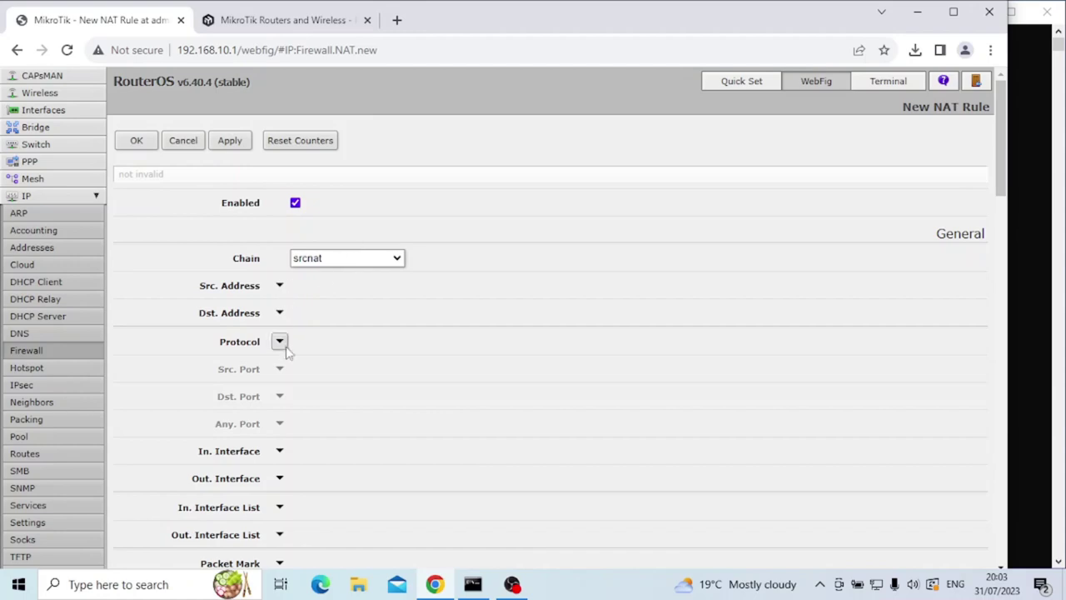
{"action": "left_click", "coordinate": [279, 285]}
{"action": "left_click_drag", "start_coordinate": [344, 286], "coordinate": [300, 292]}
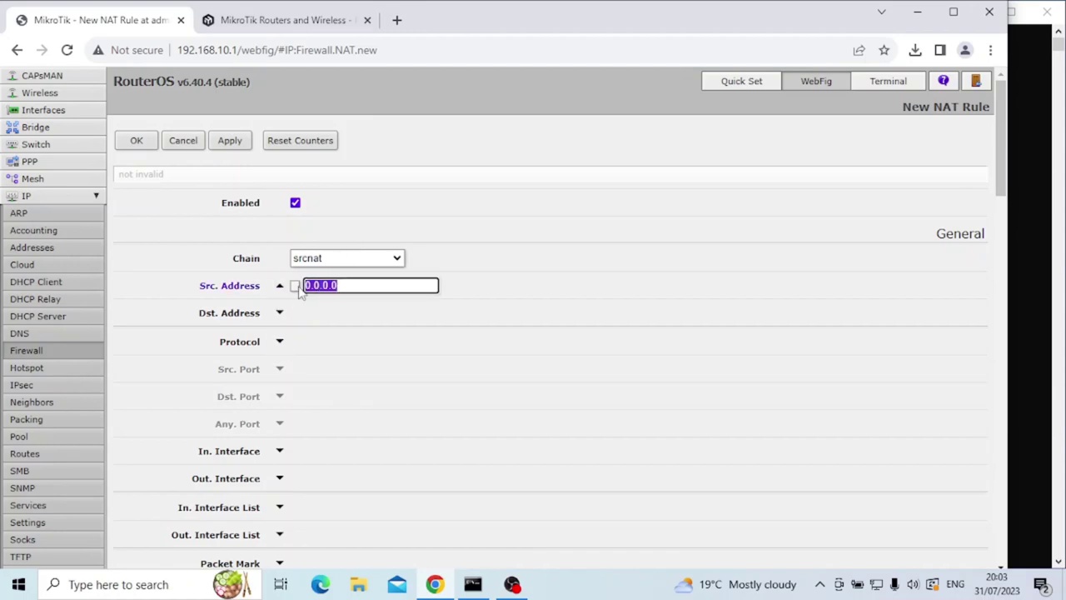
{"action": "type", "text": "10.10.10.0/24"}
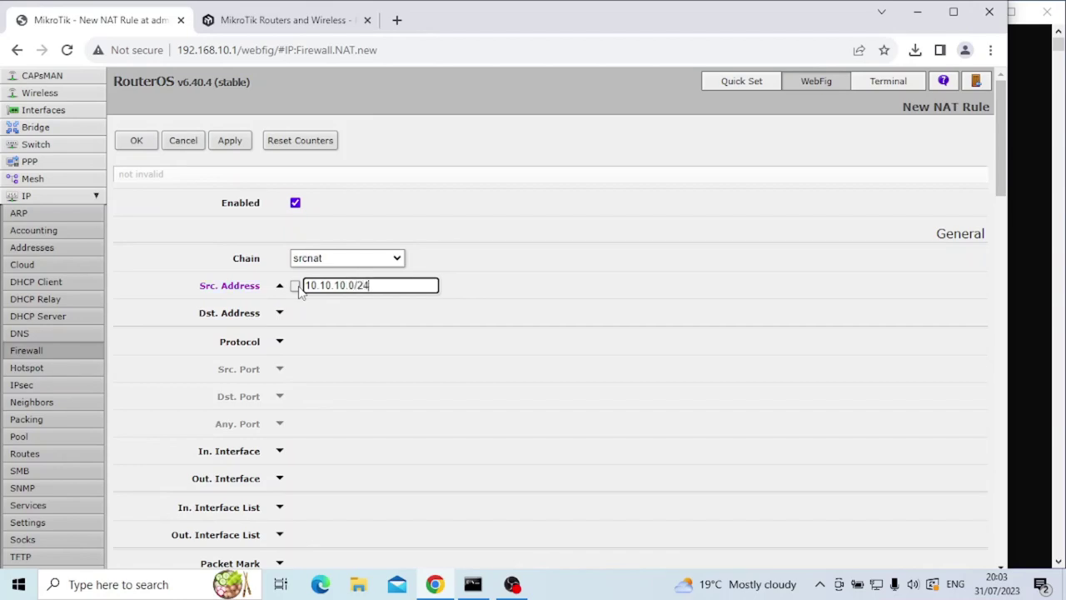
{"action": "left_click", "coordinate": [471, 290]}
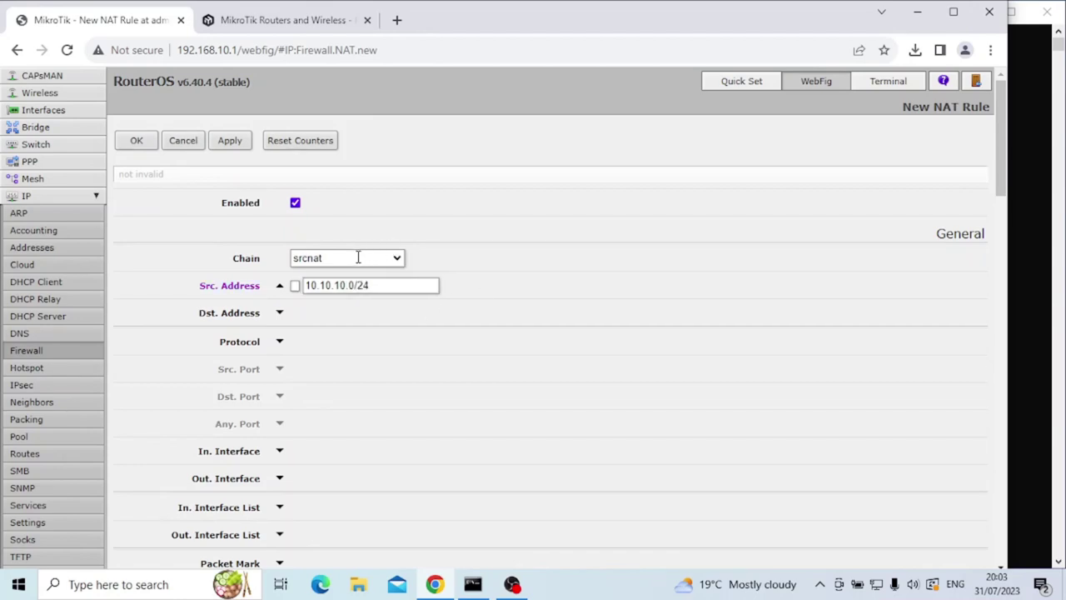
Set the rule's action to masquerade and save it.
{"action": "scroll", "coordinate": [325, 279], "scroll_direction": "down", "scroll_amount": 7}
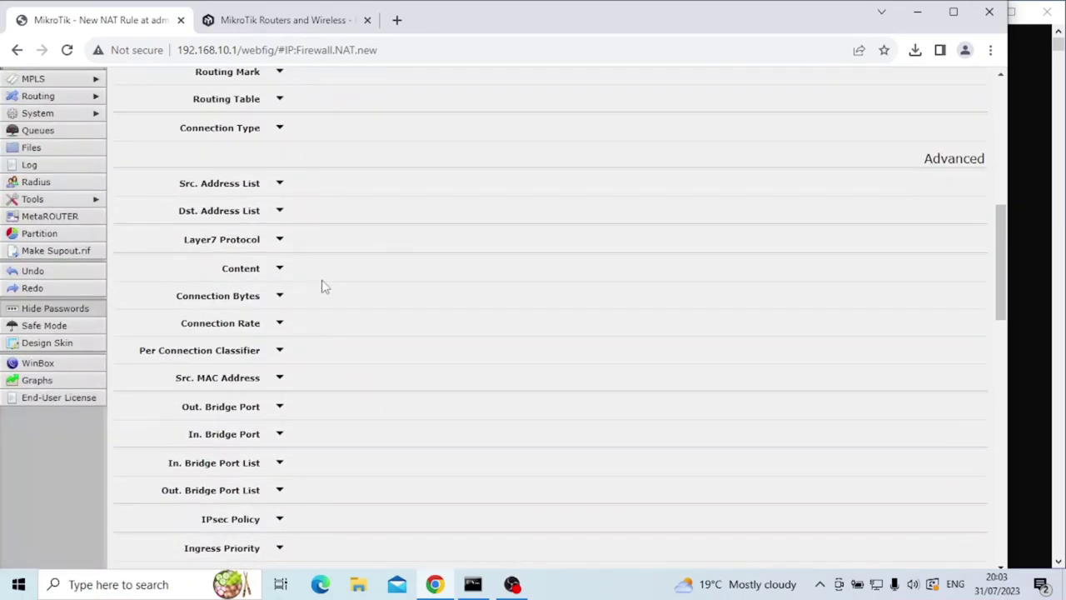
{"action": "scroll", "coordinate": [325, 287], "scroll_direction": "down", "scroll_amount": 9}
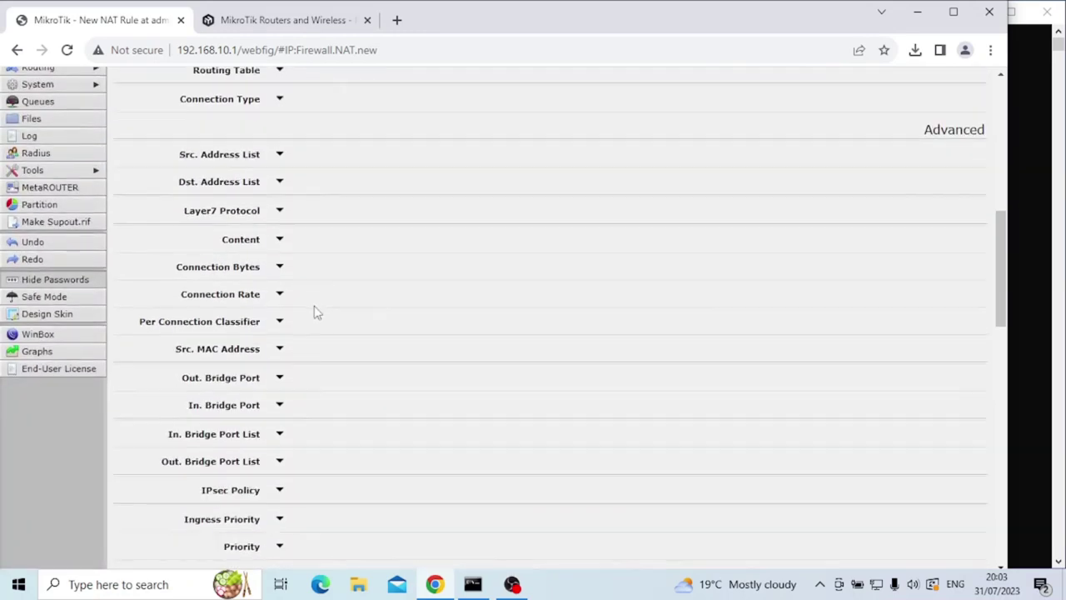
{"action": "left_click", "coordinate": [330, 350]}
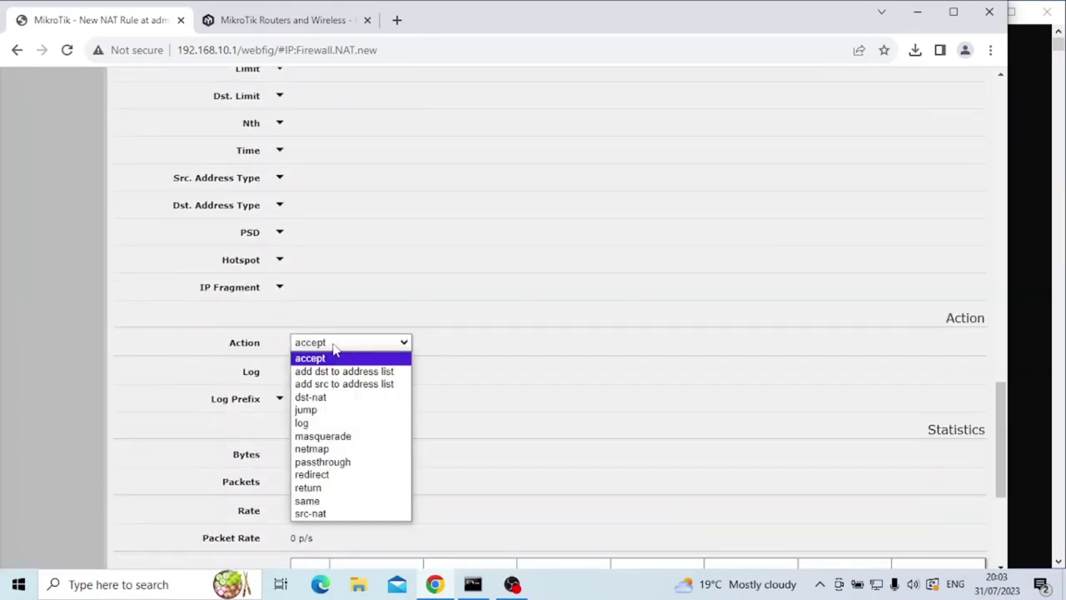
{"action": "left_click", "coordinate": [346, 442]}
{"action": "scroll", "coordinate": [346, 444], "scroll_direction": "down", "scroll_amount": 3}
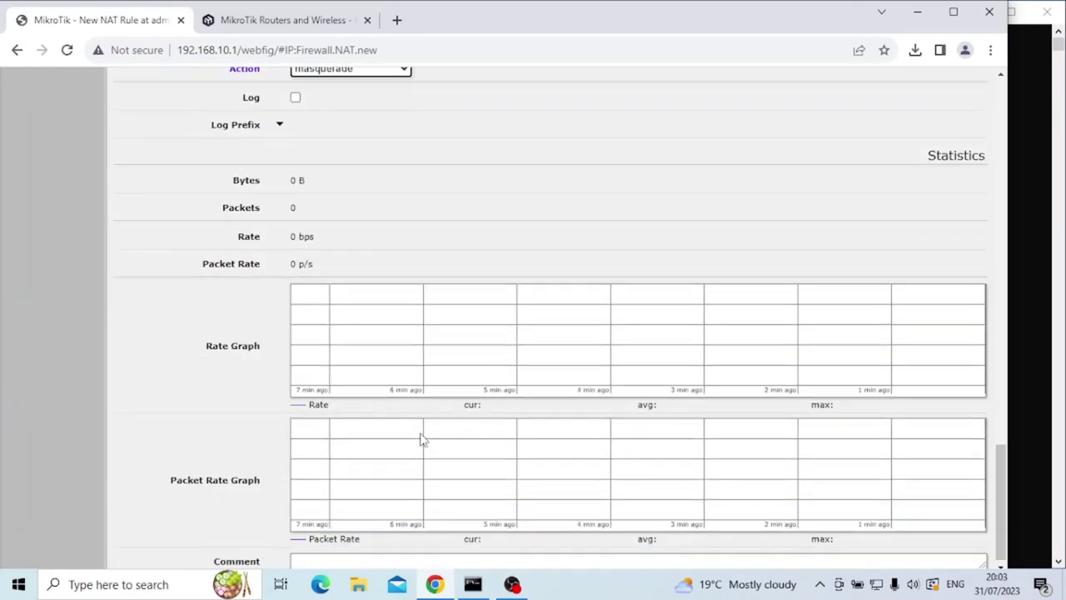
{"action": "scroll", "coordinate": [709, 445], "scroll_direction": "up", "scroll_amount": 10}
{"action": "scroll", "coordinate": [666, 458], "scroll_direction": "up", "scroll_amount": 15}
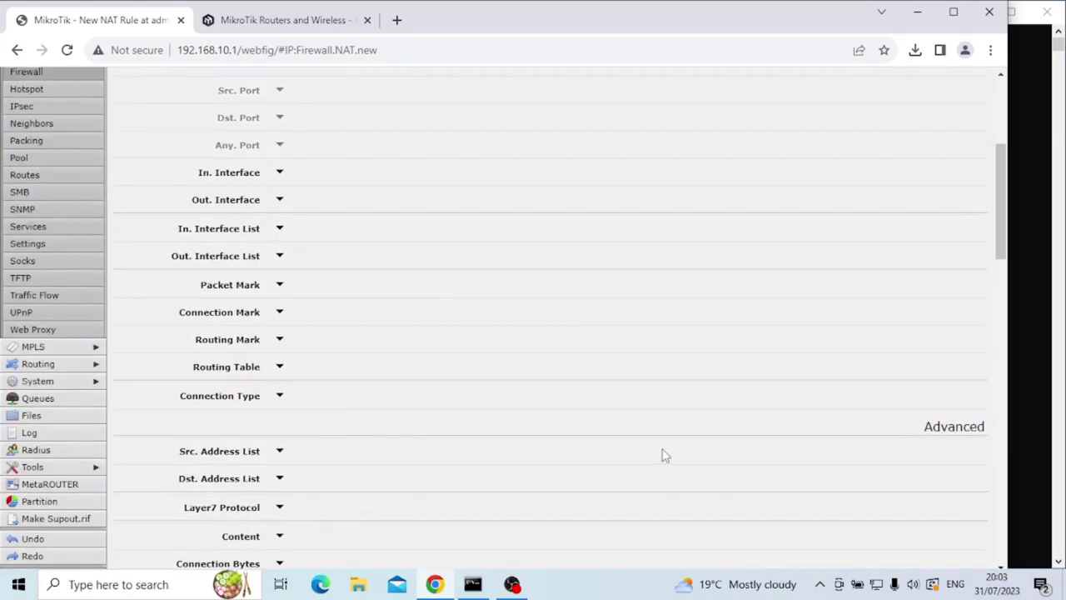
{"action": "left_click", "coordinate": [230, 141]}
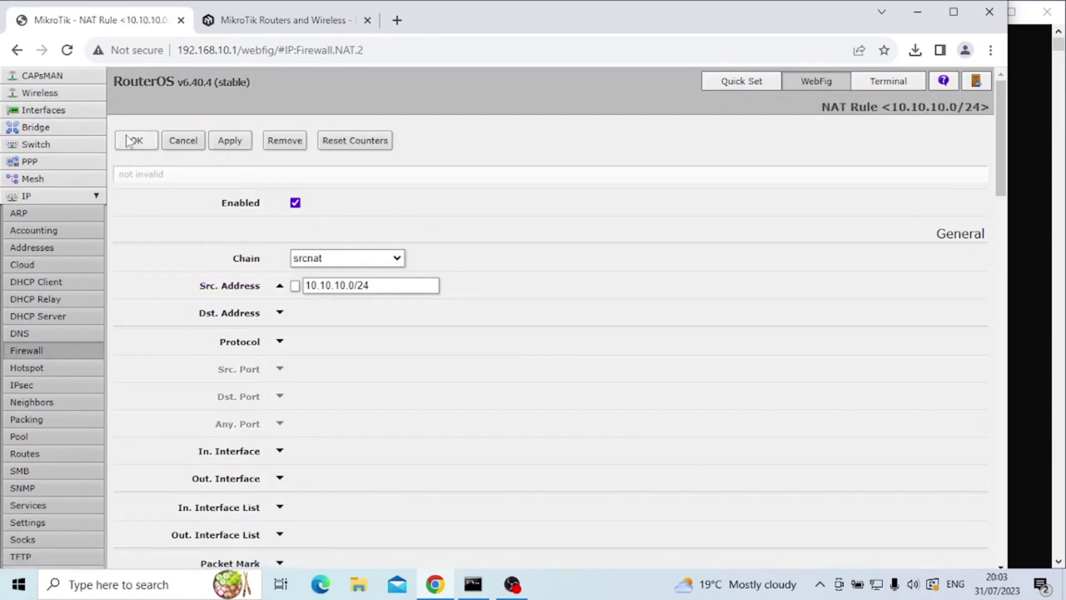
{"action": "left_click", "coordinate": [137, 141]}
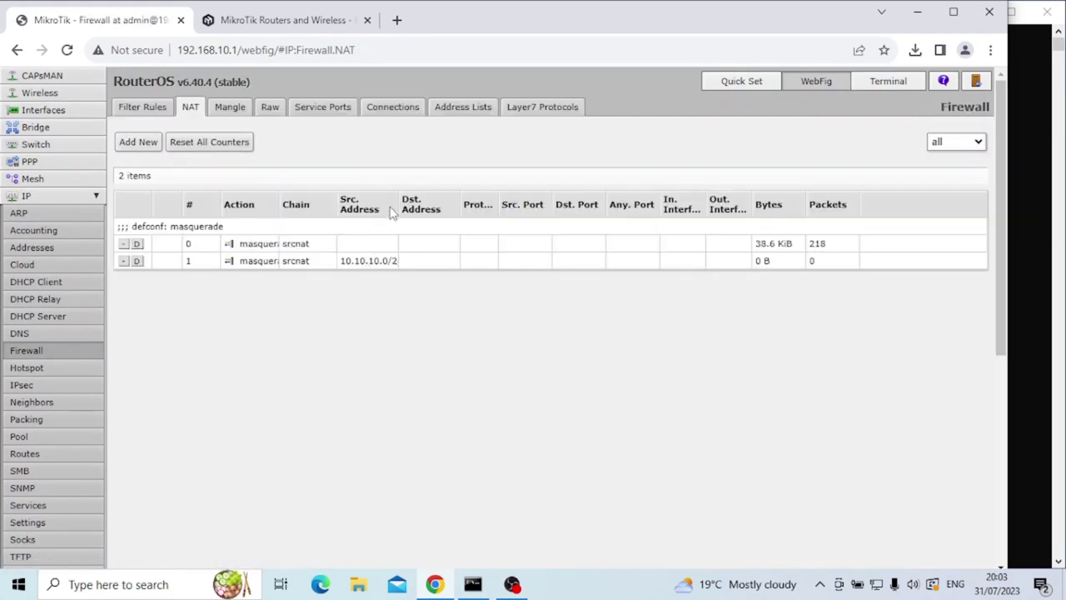
Widen the Src. Address column and reopen the new rule to verify 10.10.10.0/24.
{"action": "left_click_drag", "start_coordinate": [399, 204], "coordinate": [443, 205]}
{"action": "left_click", "coordinate": [379, 262]}
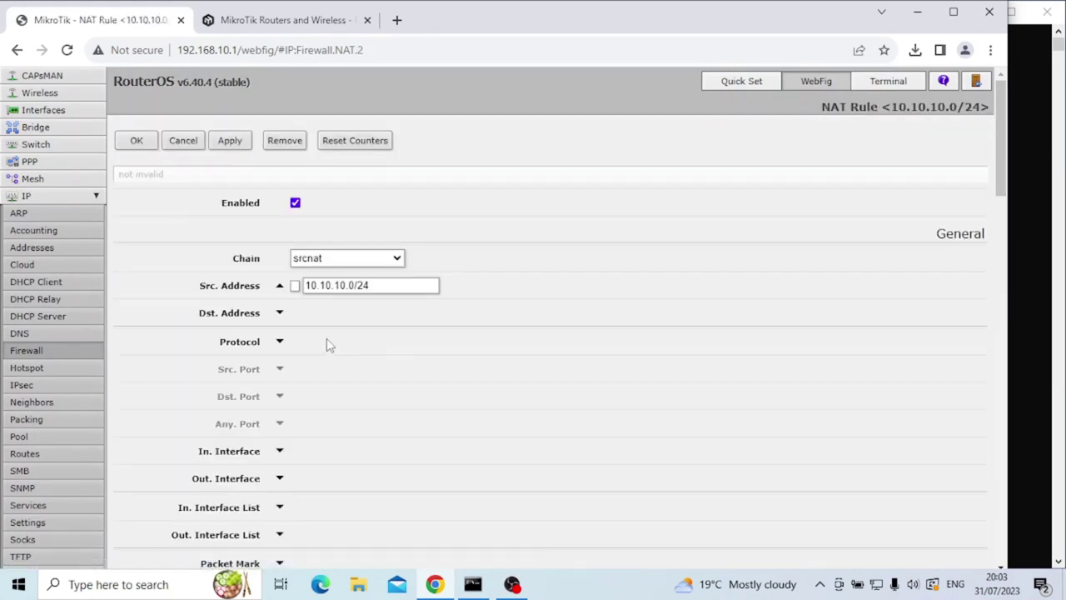
{"action": "left_click", "coordinate": [176, 139]}
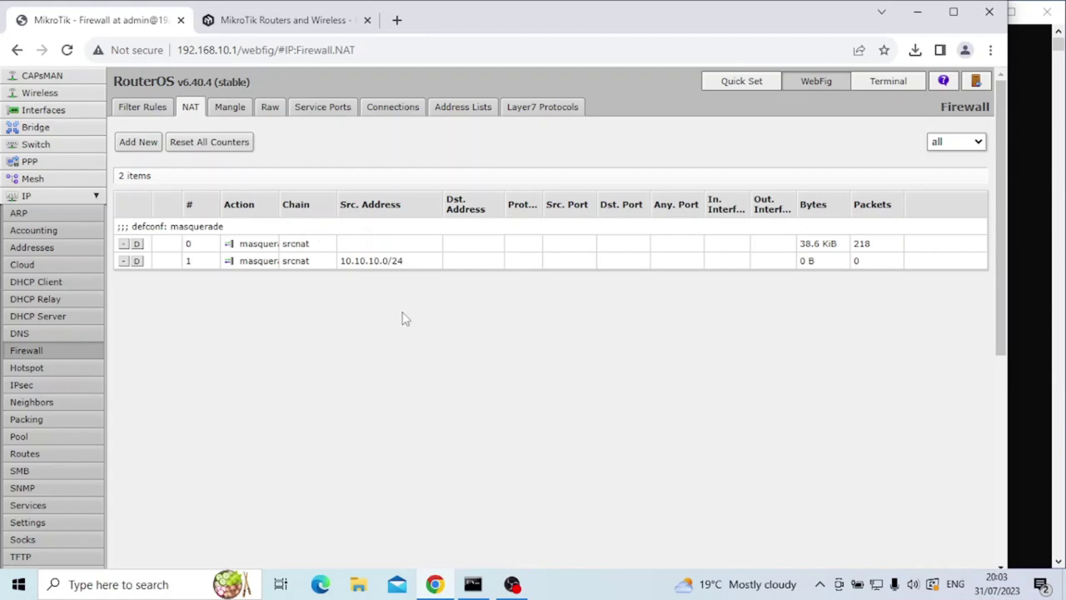
Start DHCP Setup on interface bridge-guest.
{"action": "left_click", "coordinate": [51, 319]}
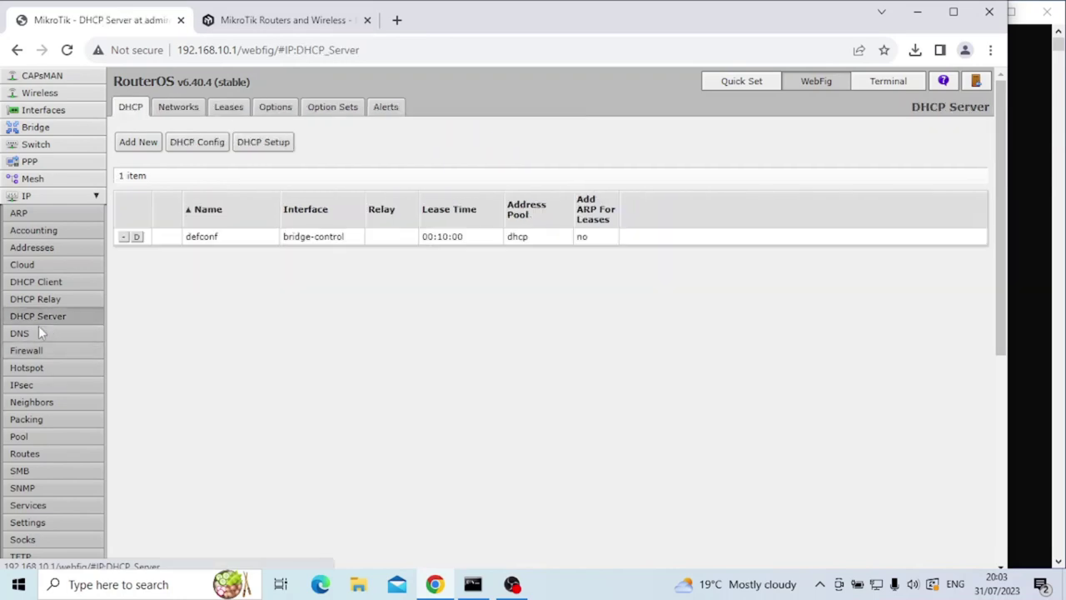
{"action": "left_click", "coordinate": [272, 147]}
{"action": "left_click", "coordinate": [333, 231]}
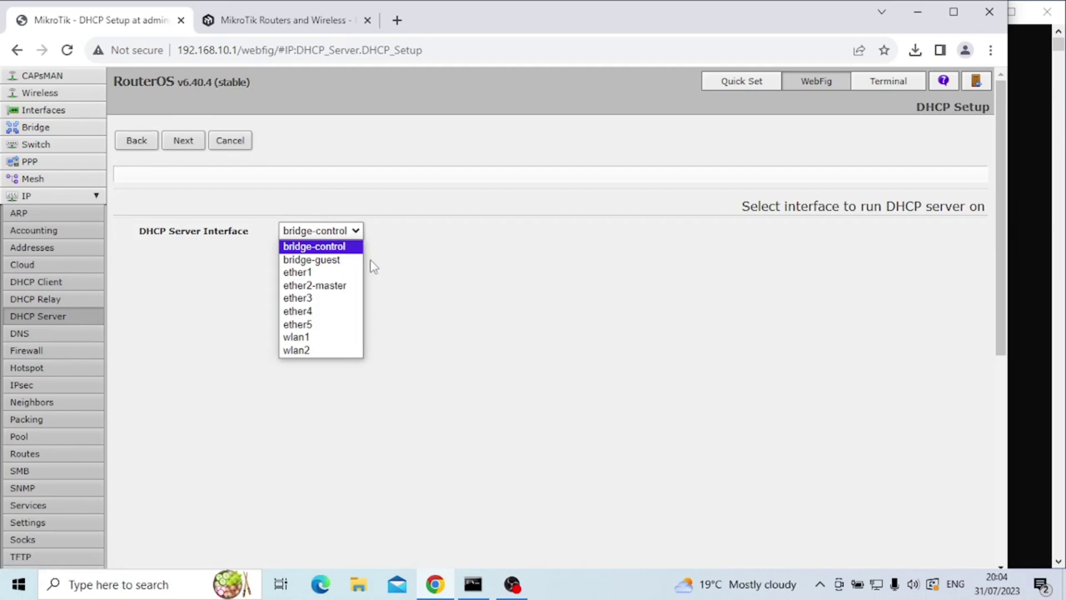
{"action": "left_click", "coordinate": [340, 261]}
{"action": "left_click", "coordinate": [194, 147]}
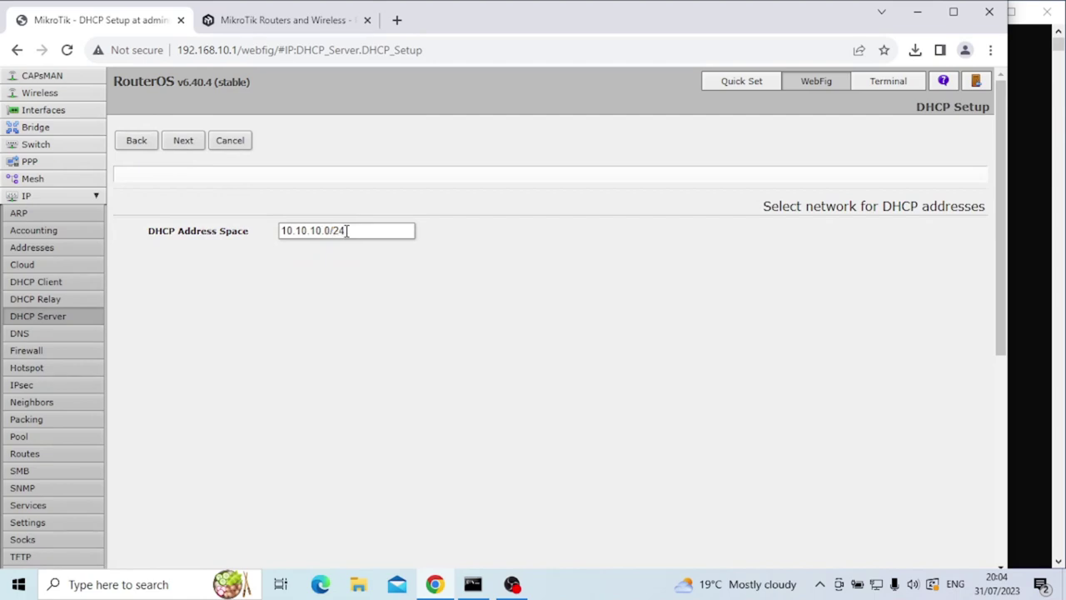
Accept 10.10.10.0/24, gateway 10.10.10.1, pool 10.10.10.2-10.10.10.254, and set DNS 10.10.10.1.
{"action": "left_click", "coordinate": [184, 140]}
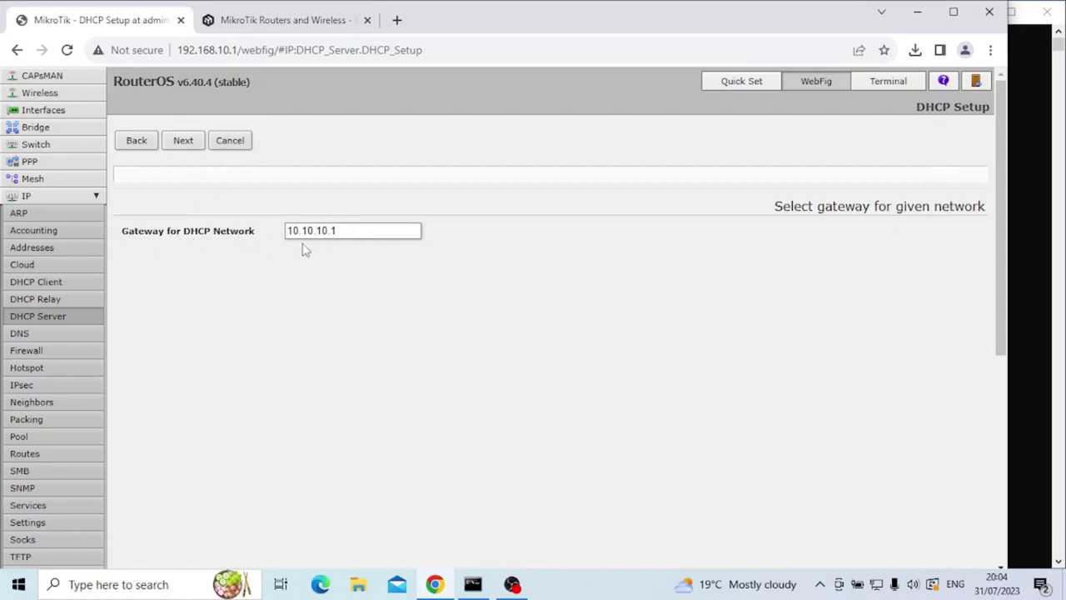
{"action": "left_click", "coordinate": [189, 146]}
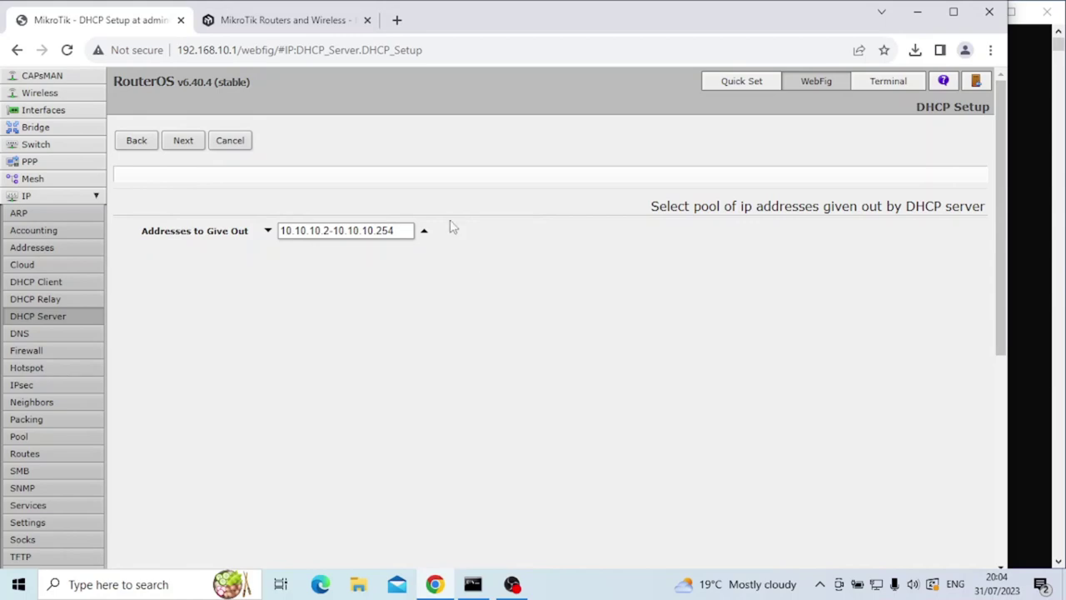
{"action": "left_click", "coordinate": [198, 146]}
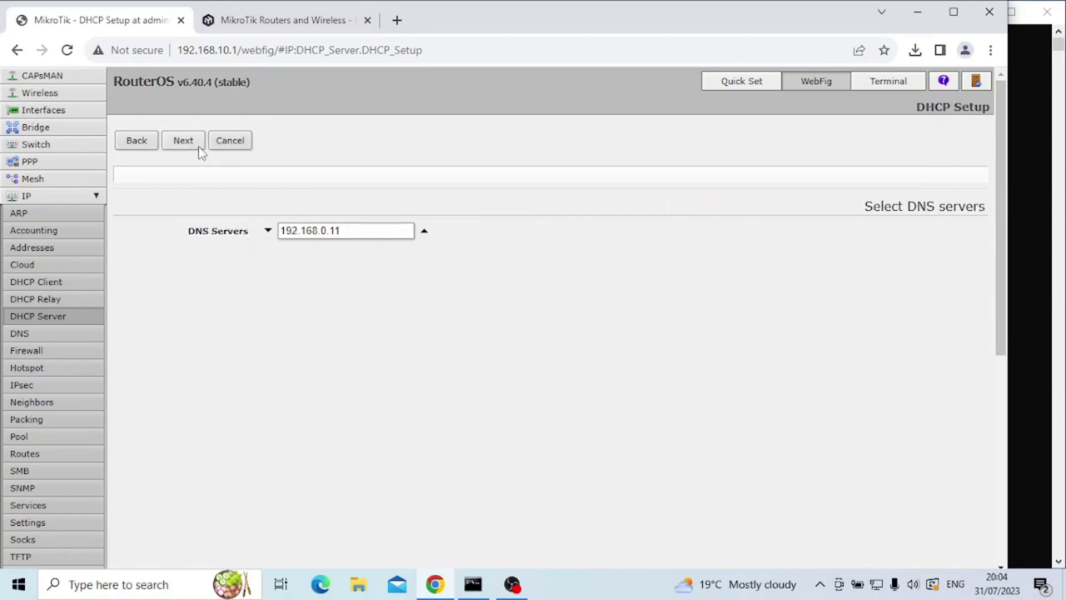
{"action": "double_click", "coordinate": [367, 230]}
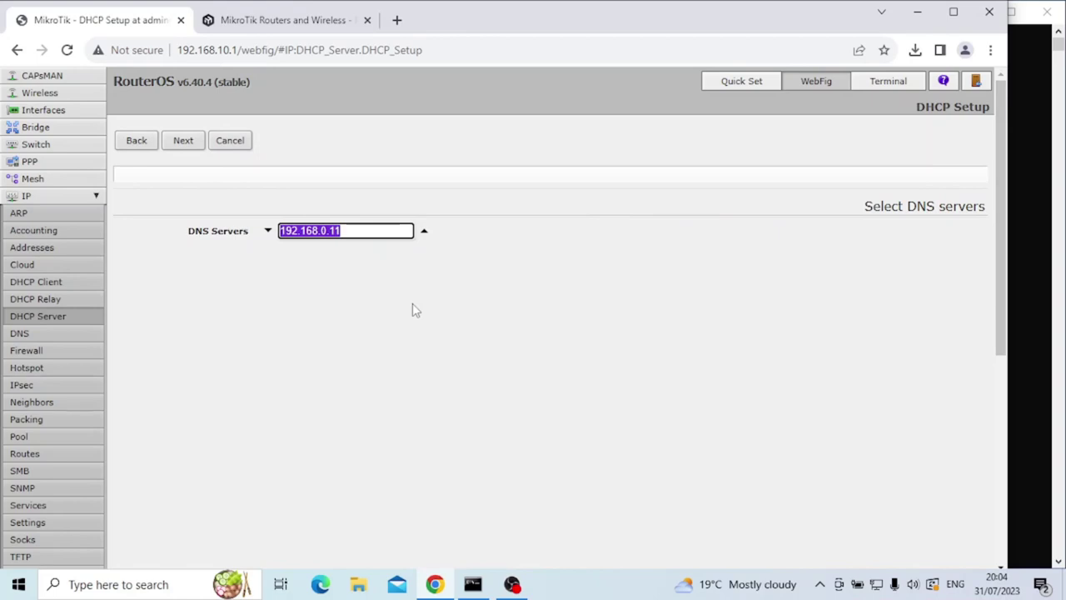
{"action": "type", "text": "10.10.10."}
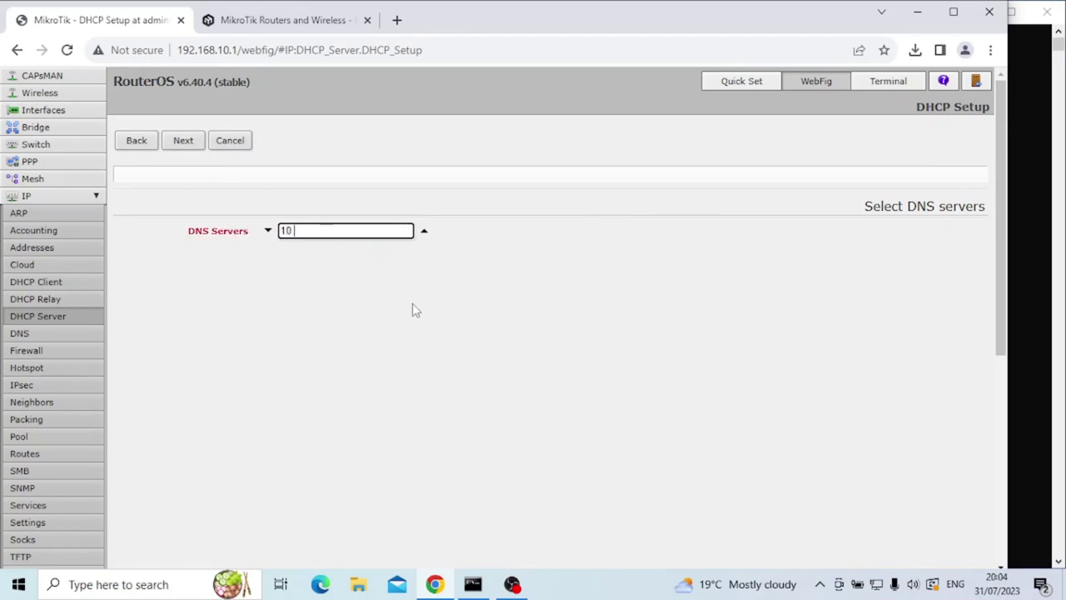
{"action": "type", "text": "1"}
{"action": "left_click", "coordinate": [185, 143]}
Finish the wizard with a 00:10:00 lease, then run ipconfig on the guest PC to confirm 10.10.10.254.
{"action": "left_click", "coordinate": [183, 141]}
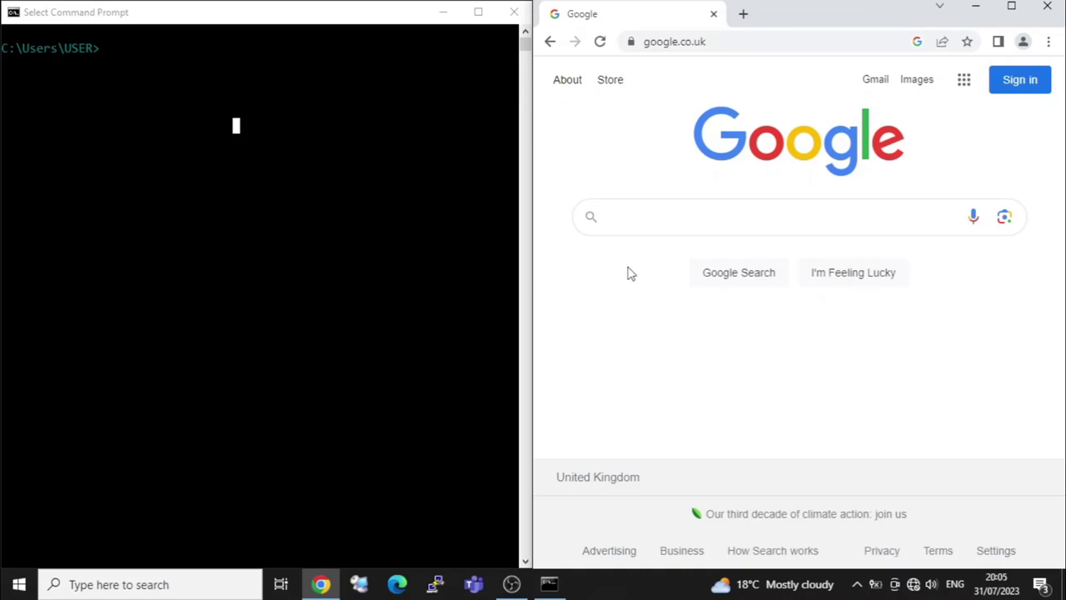
{"action": "left_click", "coordinate": [268, 145]}
{"action": "type", "text": "ipconfig"}
{"action": "key", "text": "Return"}
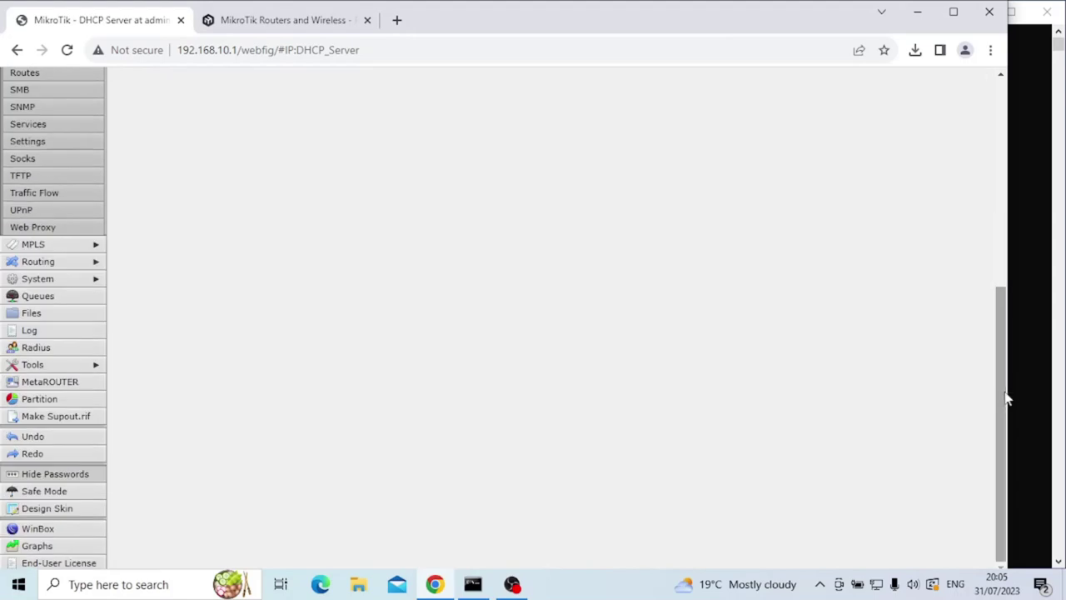
{"action": "left_click_drag", "start_coordinate": [1004, 400], "coordinate": [1015, 179]}
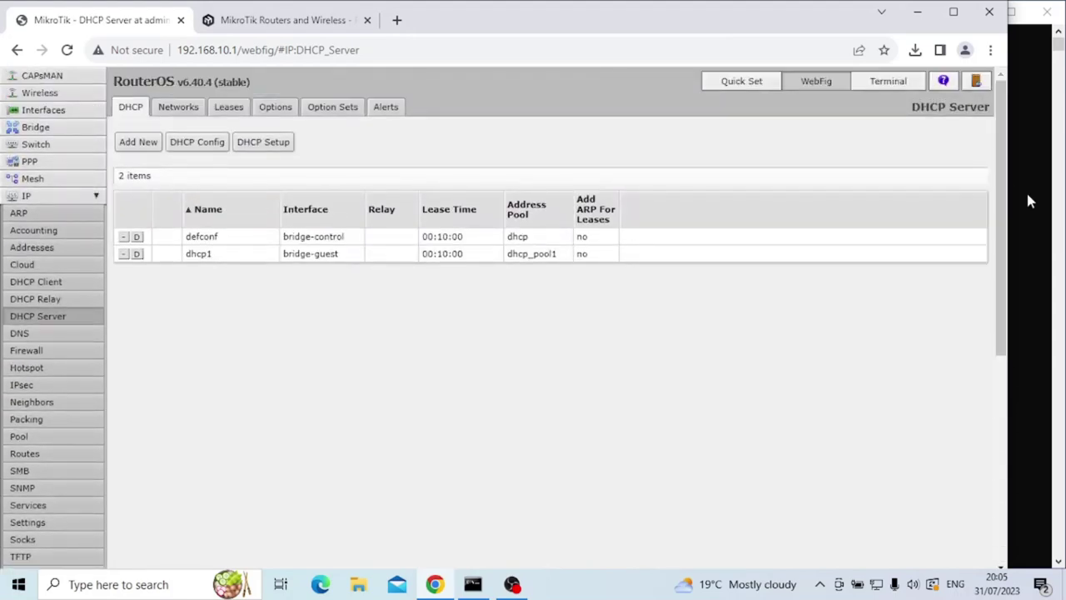
Run ipconfig on the control PC's Command Prompt to show its addresses.
{"action": "left_click", "coordinate": [1029, 200]}
{"action": "type", "text": "ipc"}
{"action": "type", "text": "nfig"}
{"action": "key", "text": "BackSpace"}
{"action": "key", "text": "BackSpace"}
{"action": "key", "text": "BackSpace"}
{"action": "key", "text": "BackSpace"}
{"action": "type", "text": "onfig"}
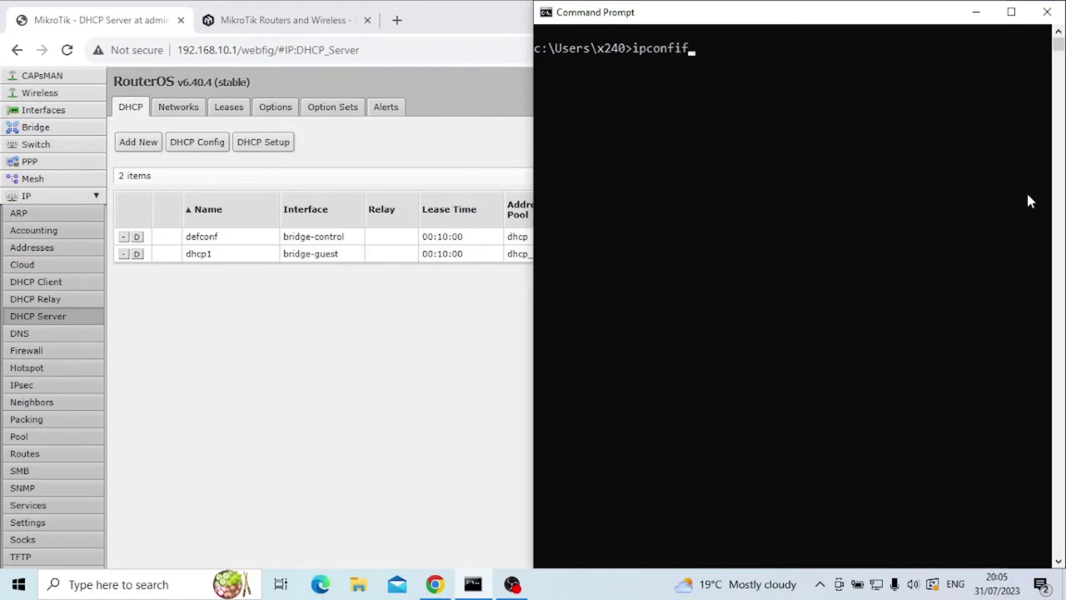
{"action": "key", "text": "Return"}
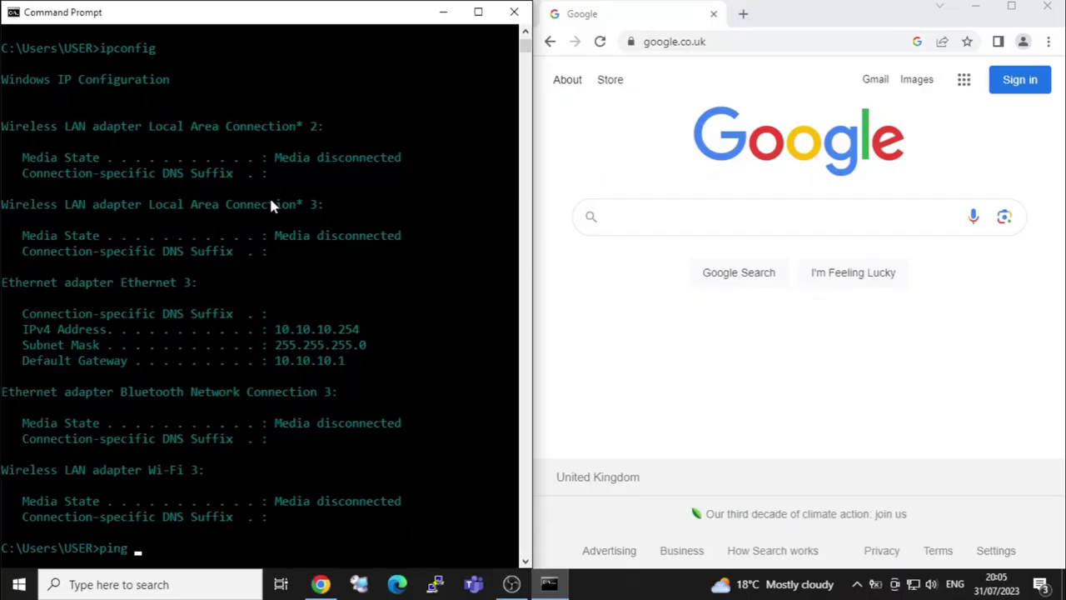
Ping 192.168.10.254 from the guest PC, then ping 10.10.10.254 from the control PC.
{"action": "type", "text": "10"}
{"action": "type", "text": "92"}
{"action": "type", "text": ".168.10.254"}
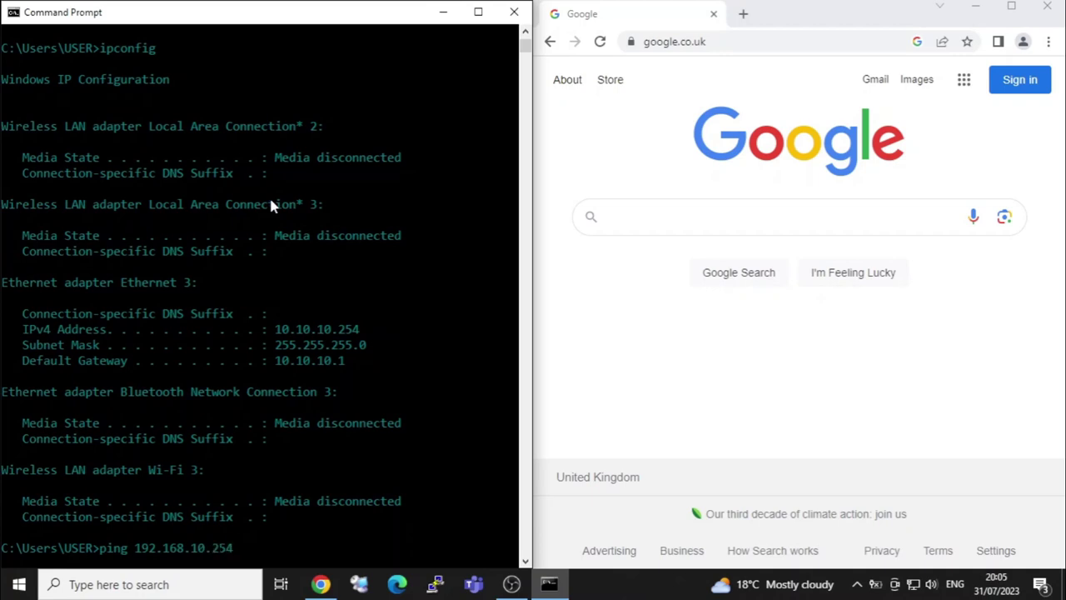
{"action": "key", "text": "Return"}
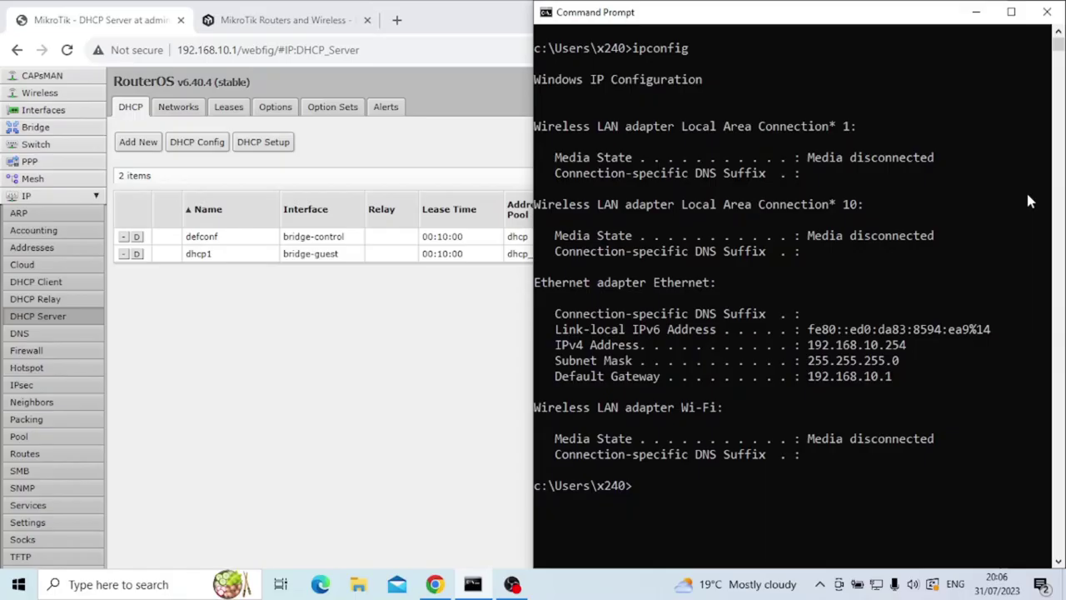
{"action": "type", "text": "ping 10.10.10.254"}
{"action": "key", "text": "Return"}
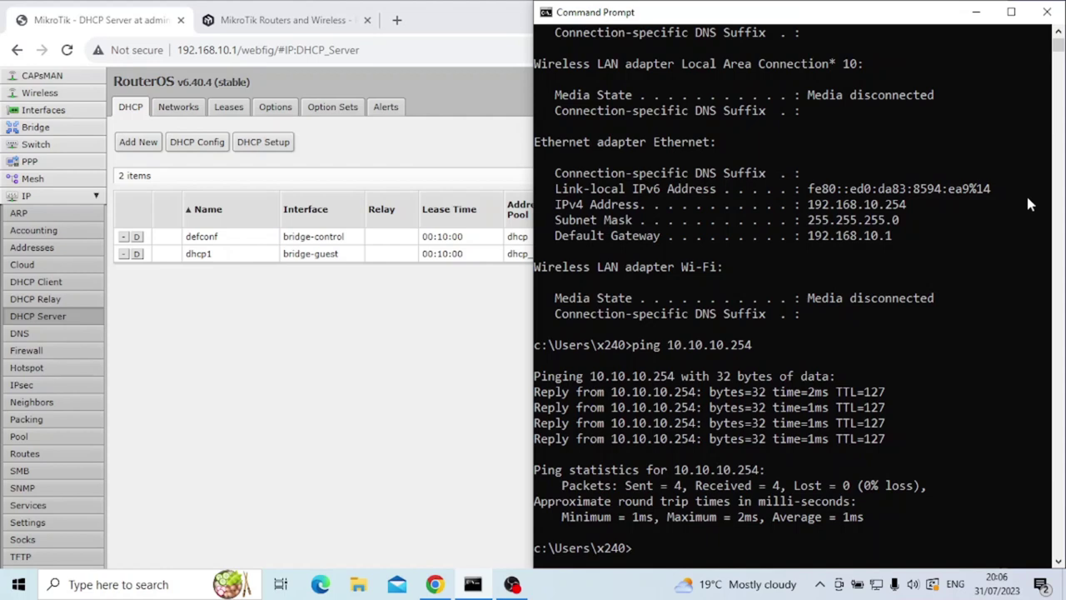
Go to the router's Wireless settings and open the Security Profiles list.
{"action": "left_click", "coordinate": [291, 450]}
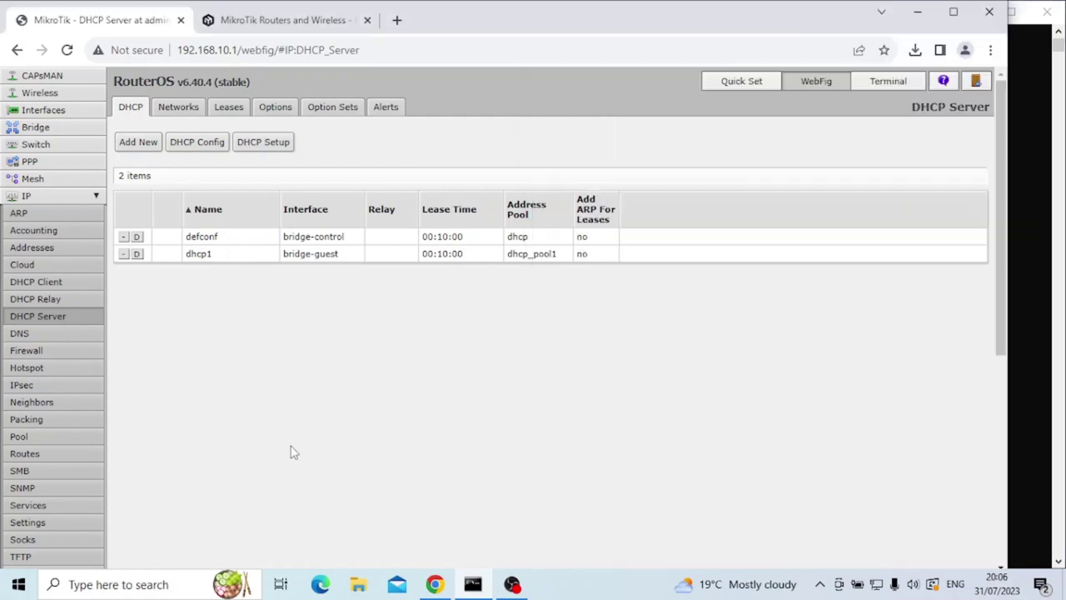
{"action": "left_click", "coordinate": [39, 92]}
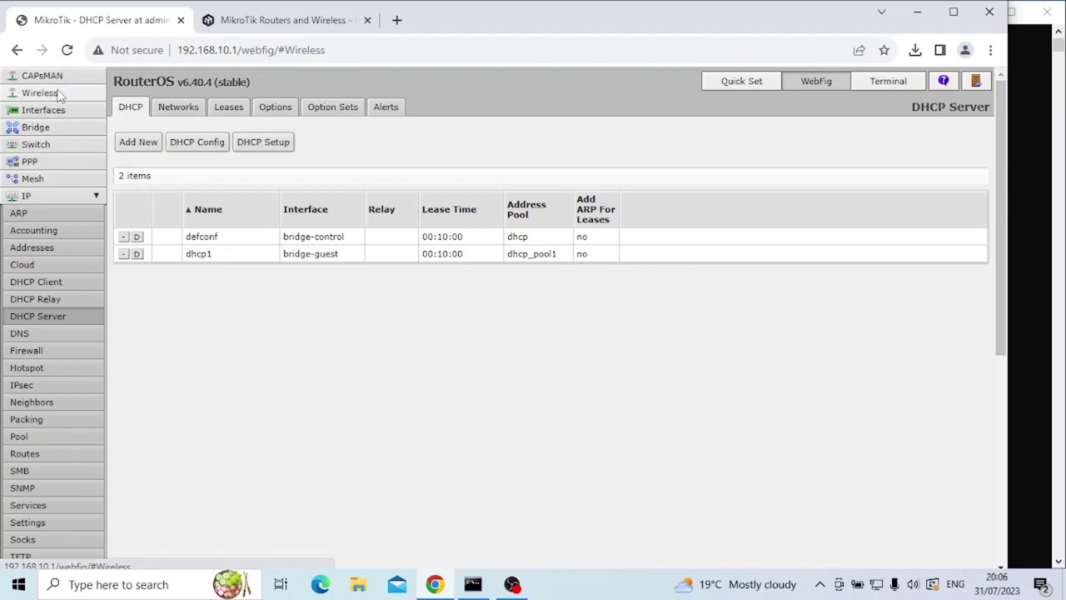
{"action": "left_click_drag", "start_coordinate": [370, 203], "coordinate": [428, 206]}
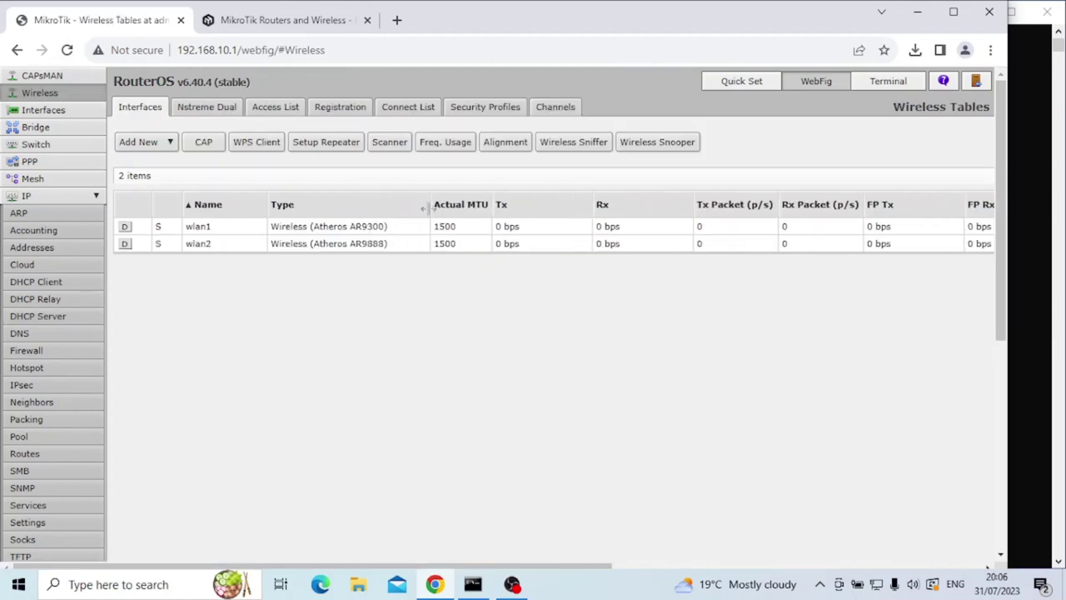
{"action": "right_click", "coordinate": [430, 212]}
{"action": "left_click", "coordinate": [360, 323]}
{"action": "left_click", "coordinate": [473, 109]}
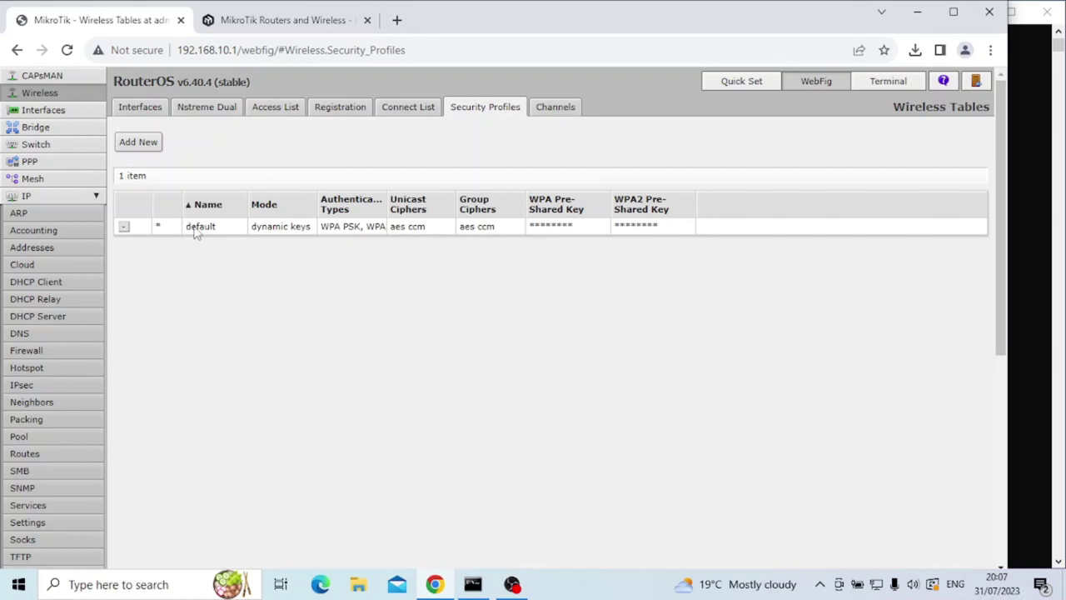
Add a new security profile named profile-guest and enter its WPA and WPA2 pre-shared keys.
{"action": "left_click", "coordinate": [139, 143]}
{"action": "left_click_drag", "start_coordinate": [365, 215], "coordinate": [294, 211]}
{"action": "type", "text": "profile-guest"}
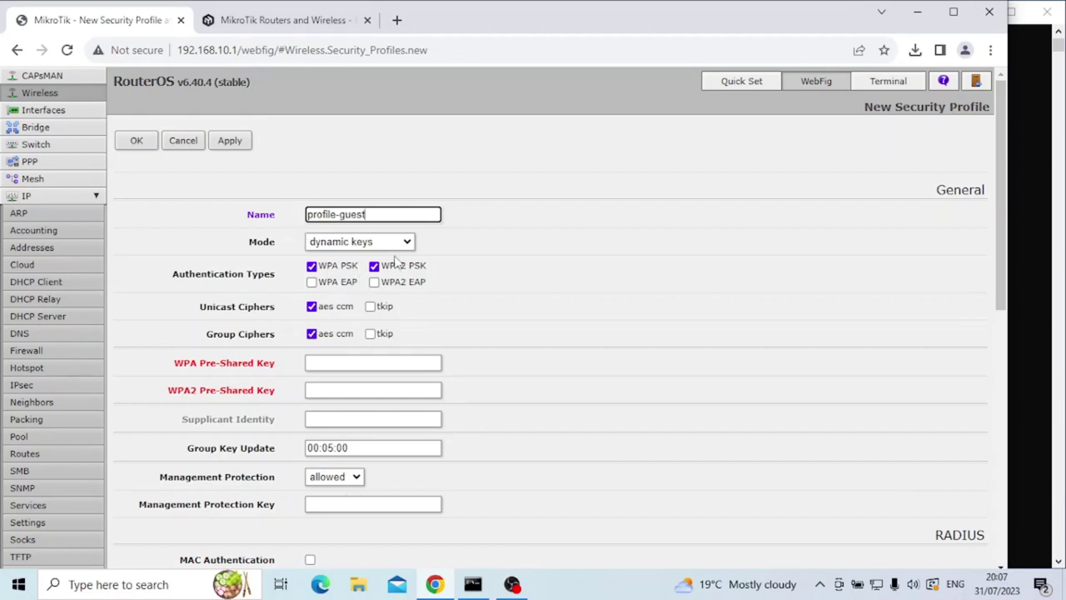
{"action": "left_click", "coordinate": [367, 360]}
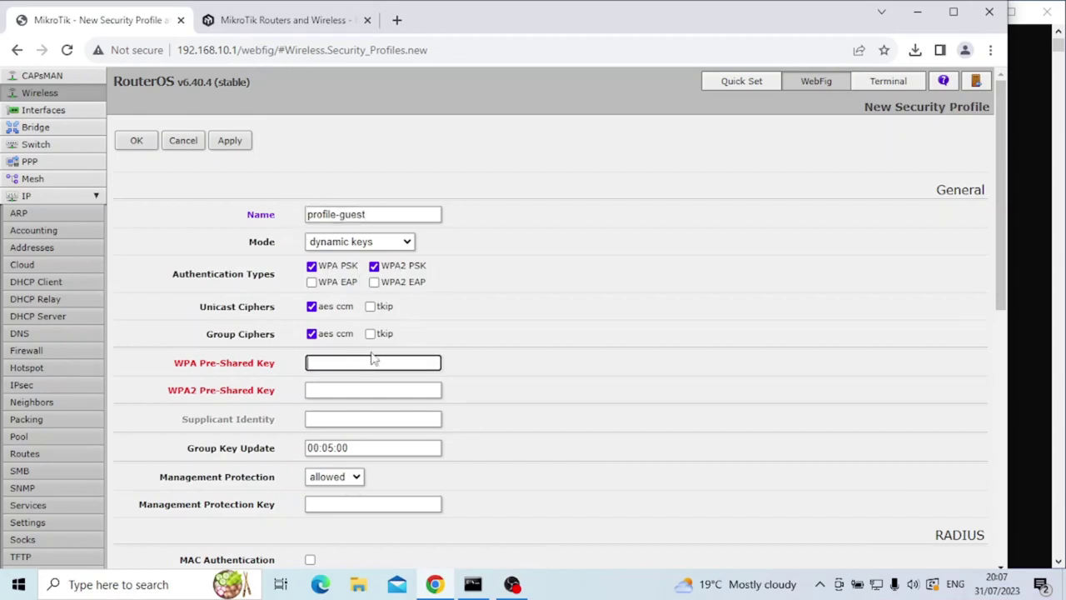
{"action": "type", "text": "•••••••"}
{"action": "key", "text": "Tab"}
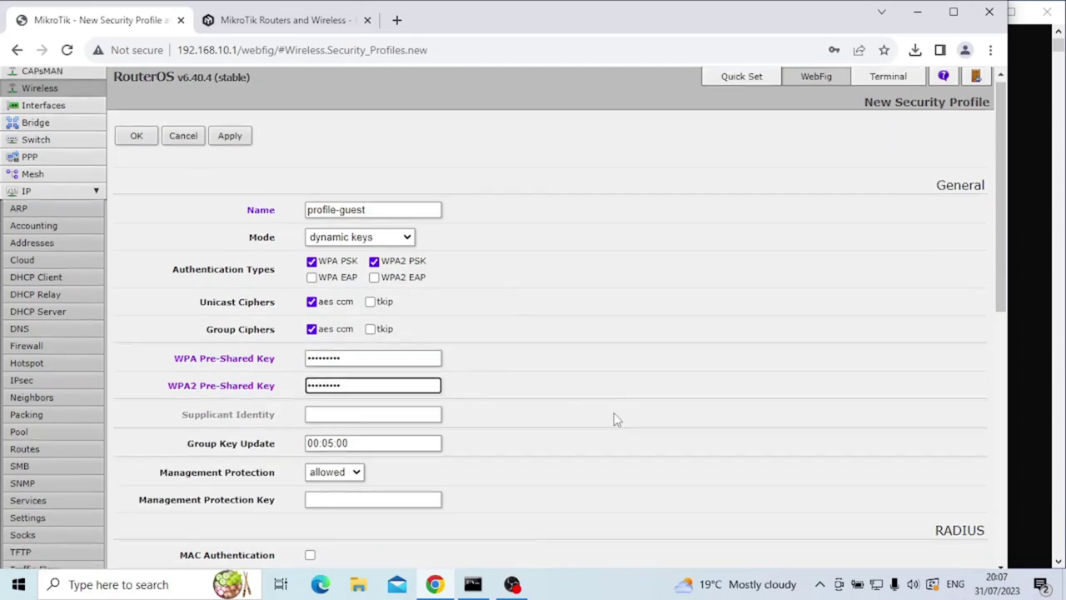
{"action": "scroll", "coordinate": [611, 417], "scroll_direction": "down", "scroll_amount": 7}
{"action": "scroll", "coordinate": [602, 411], "scroll_direction": "up", "scroll_amount": 7}
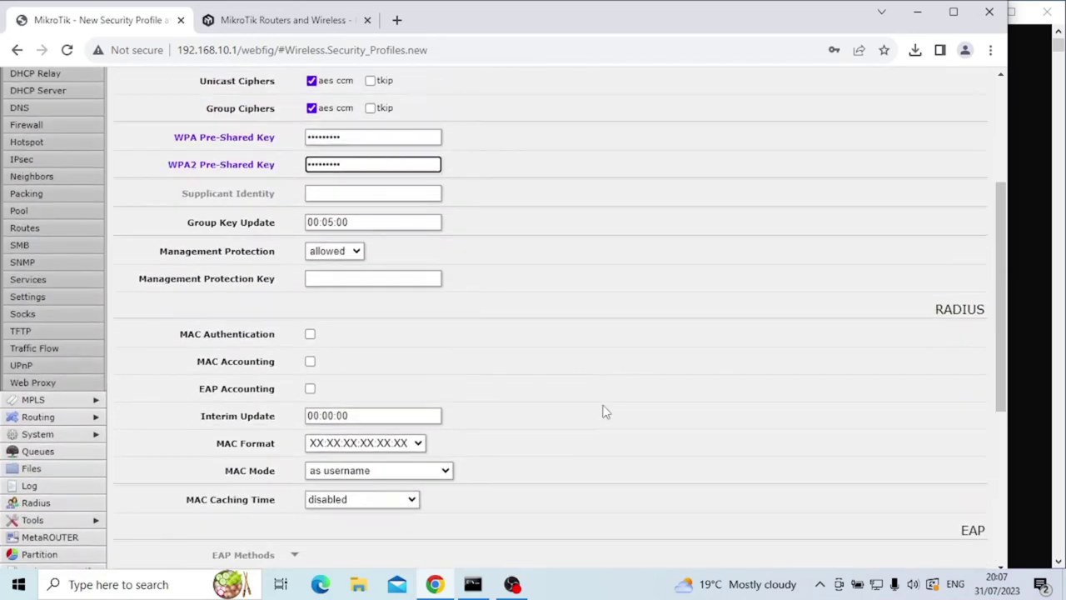
Apply and save profile-guest, then return to the Wireless Interfaces list.
{"action": "left_click", "coordinate": [230, 142]}
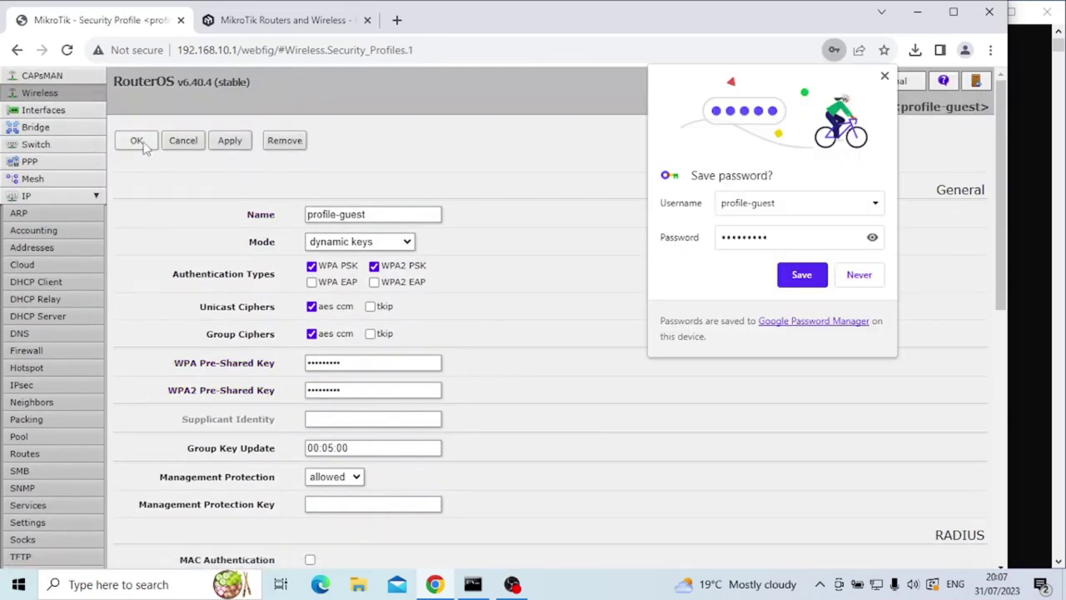
{"action": "left_click", "coordinate": [136, 140]}
{"action": "left_click", "coordinate": [885, 75]}
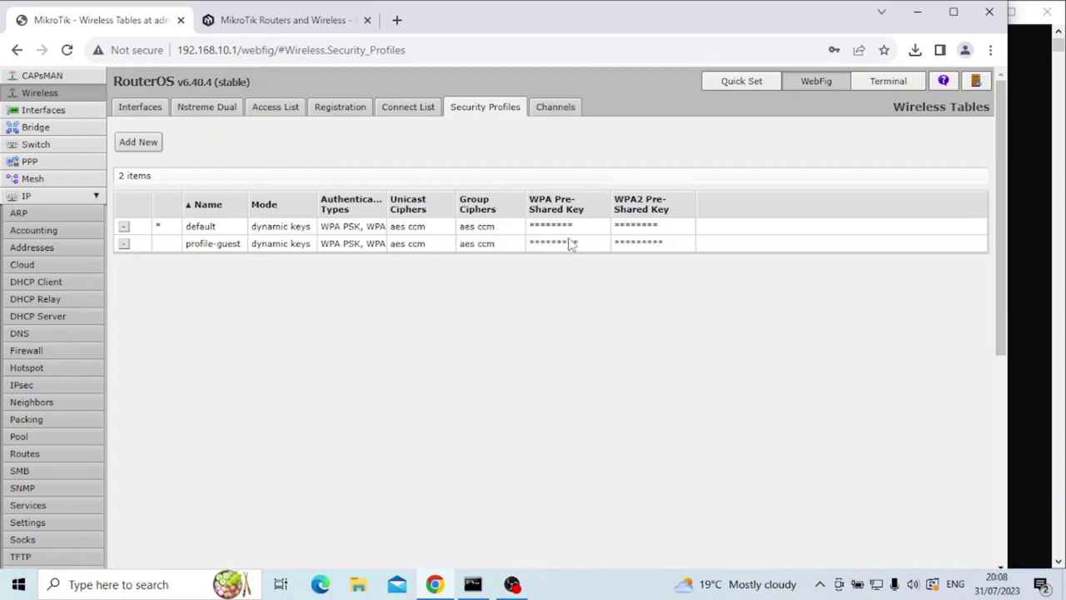
{"action": "left_click", "coordinate": [140, 108]}
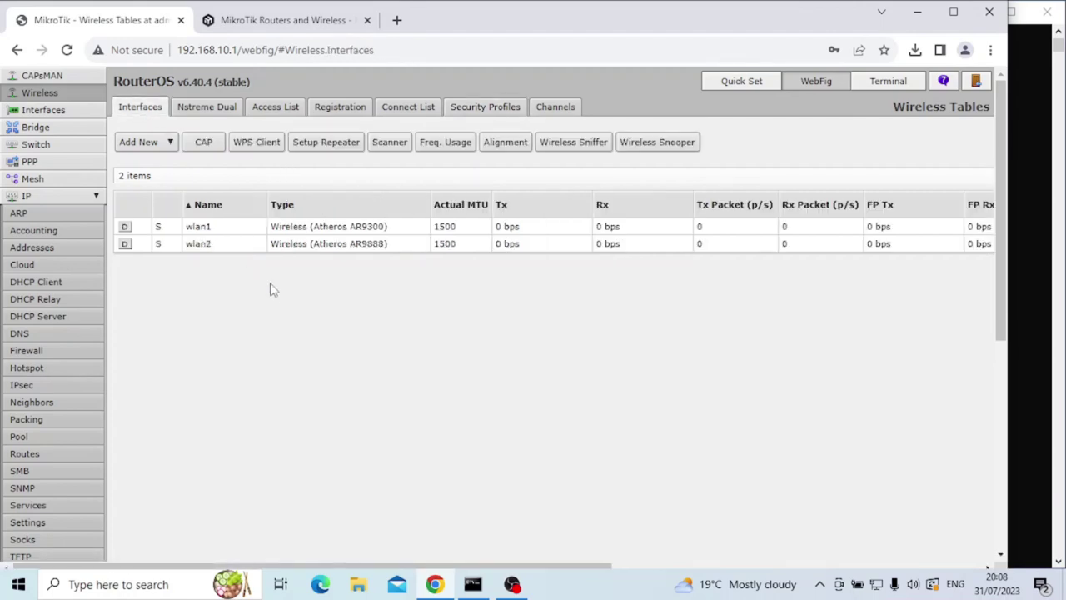
{"action": "left_click", "coordinate": [206, 230]}
{"action": "scroll", "coordinate": [380, 340], "scroll_direction": "down", "scroll_amount": 1}
{"action": "scroll", "coordinate": [380, 340], "scroll_direction": "down", "scroll_amount": 2}
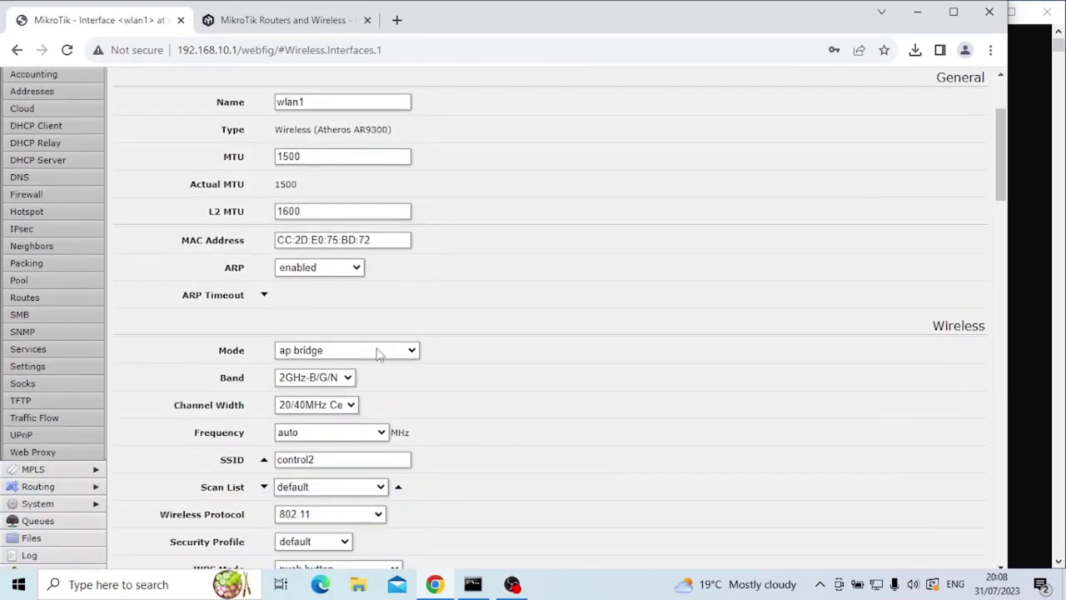
{"action": "scroll", "coordinate": [344, 464], "scroll_direction": "up", "scroll_amount": 4}
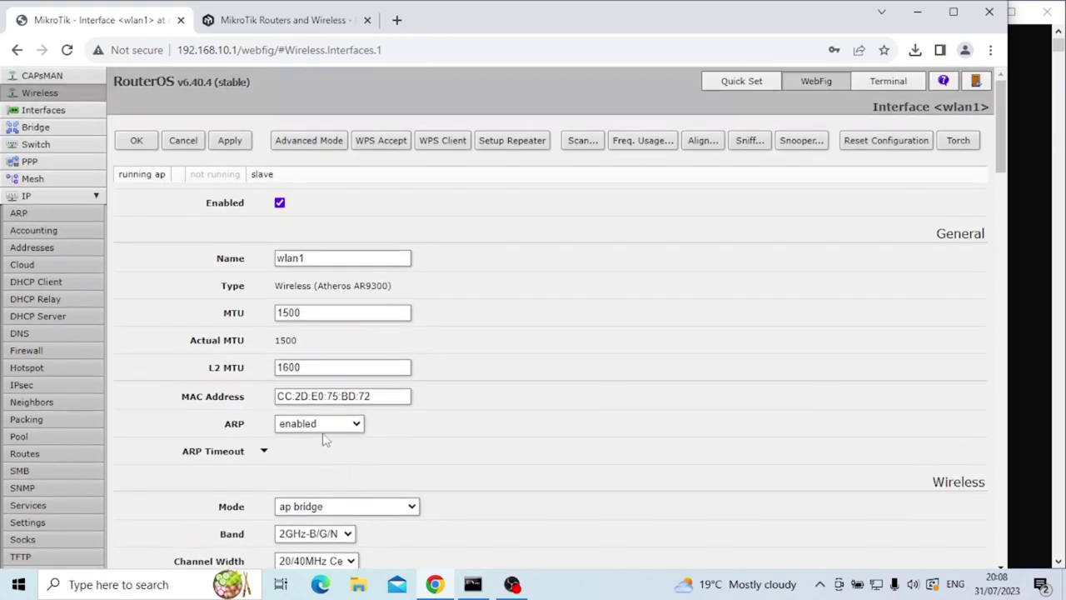
{"action": "left_click", "coordinate": [190, 141]}
{"action": "left_click", "coordinate": [208, 245]}
{"action": "scroll", "coordinate": [316, 344], "scroll_direction": "down", "scroll_amount": 5}
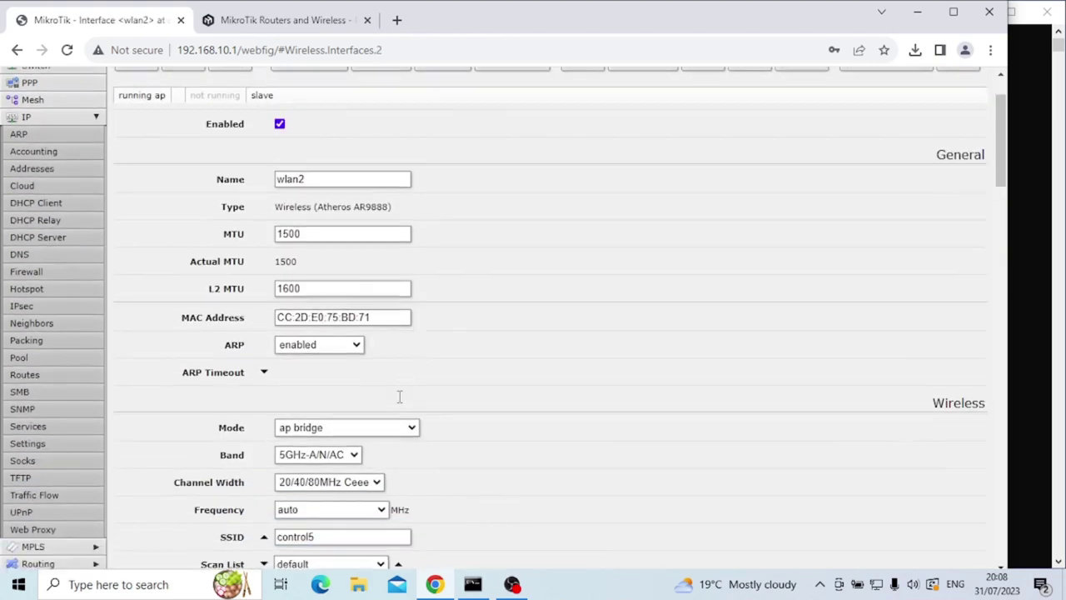
{"action": "scroll", "coordinate": [308, 330], "scroll_direction": "up", "scroll_amount": 5}
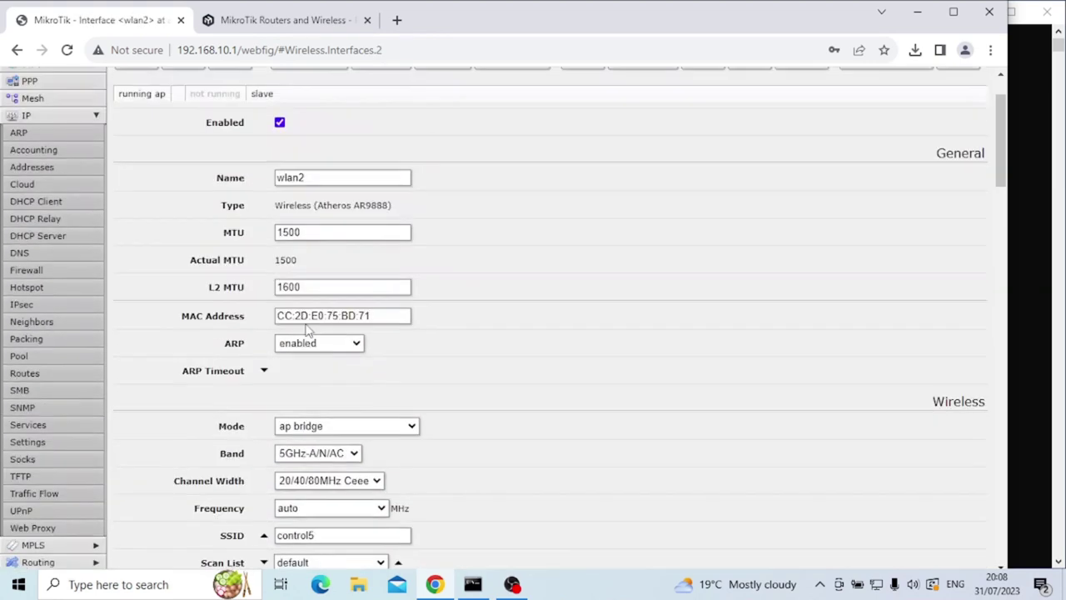
{"action": "left_click", "coordinate": [183, 142]}
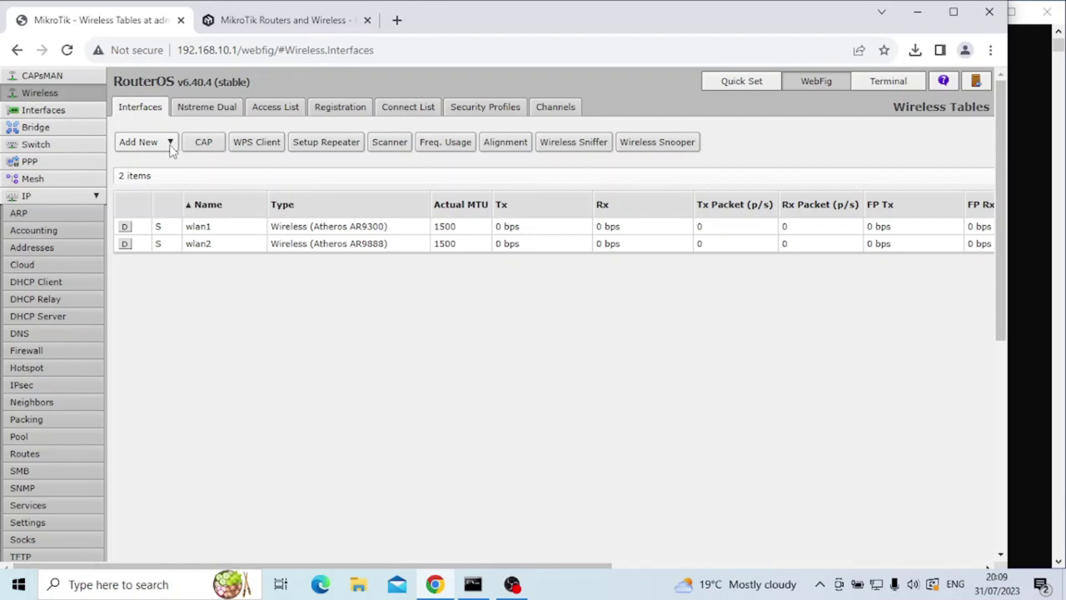
Add a new virtual wireless interface, keeping the default name wlan3.
{"action": "left_click", "coordinate": [170, 143]}
{"action": "left_click", "coordinate": [160, 157]}
{"action": "left_click_drag", "start_coordinate": [335, 259], "coordinate": [285, 260]}
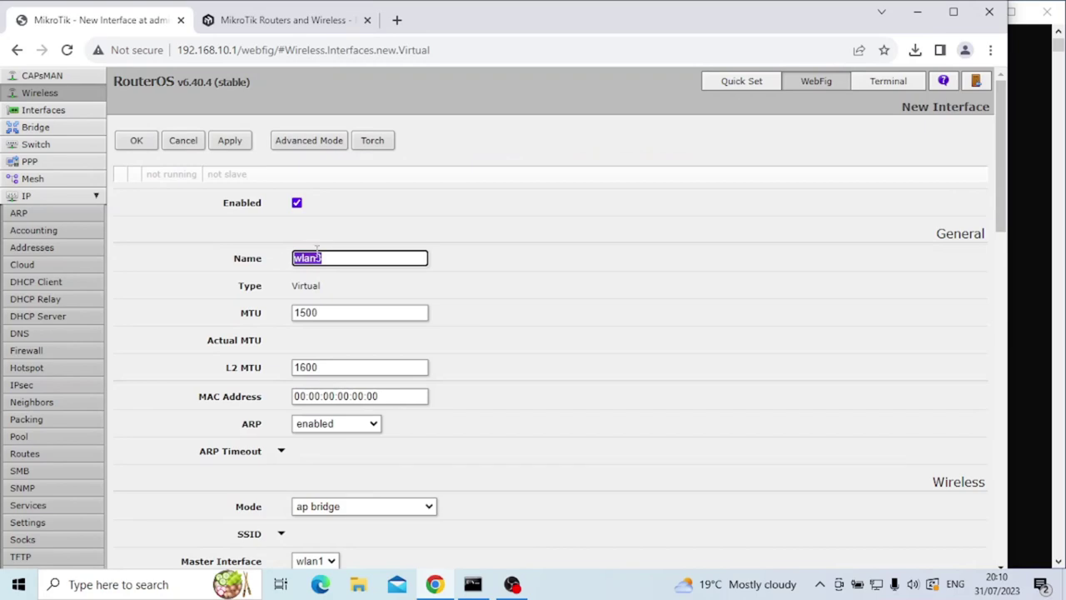
{"action": "left_click", "coordinate": [336, 259]}
Give wlan3 the SSID guest2 on master wlan1 and save it.
{"action": "scroll", "coordinate": [441, 417], "scroll_direction": "down", "scroll_amount": 2}
{"action": "left_click", "coordinate": [280, 377]}
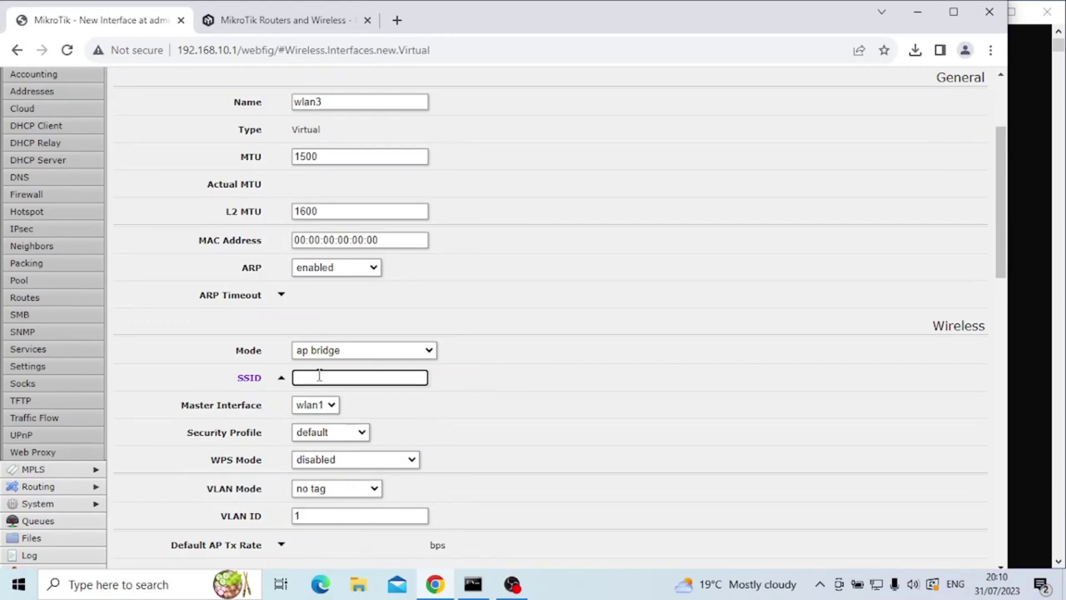
{"action": "type", "text": "guest2"}
{"action": "scroll", "coordinate": [338, 408], "scroll_direction": "up", "scroll_amount": 1}
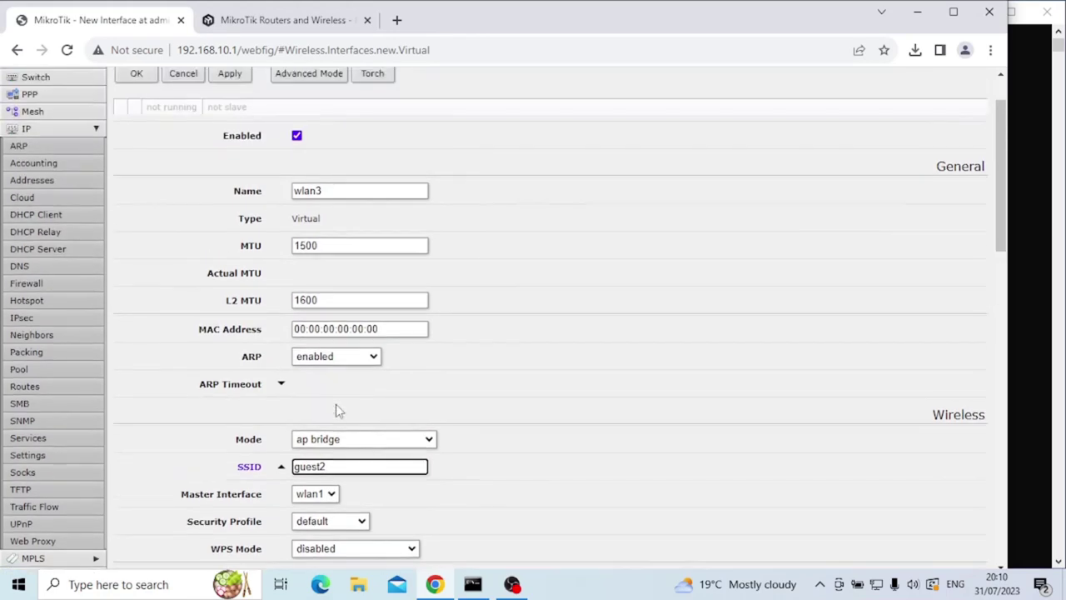
{"action": "scroll", "coordinate": [337, 409], "scroll_direction": "down", "scroll_amount": 2}
{"action": "scroll", "coordinate": [337, 410], "scroll_direction": "down", "scroll_amount": 1}
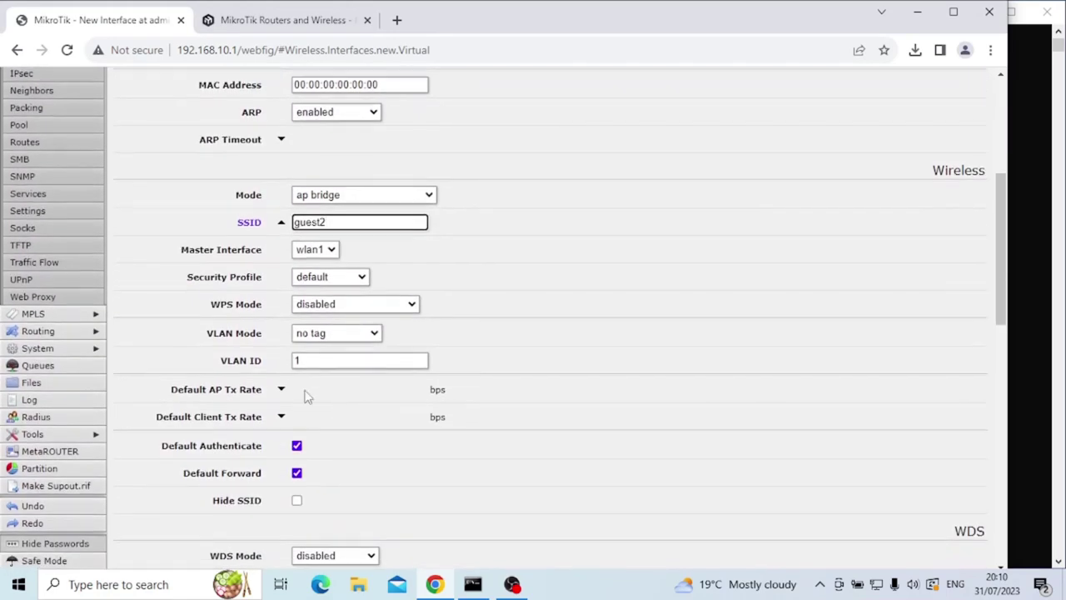
{"action": "scroll", "coordinate": [305, 395], "scroll_direction": "up", "scroll_amount": 5}
{"action": "left_click", "coordinate": [231, 145]}
{"action": "left_click", "coordinate": [137, 140]}
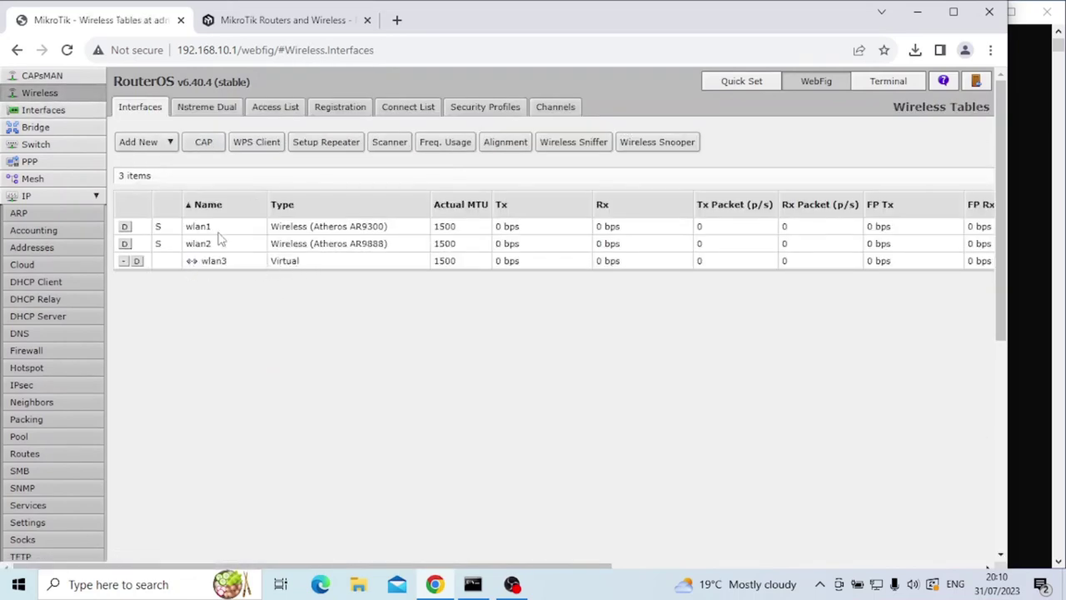
Create virtual interface wlan4 with SSID guest5 on master interface wlan2 and save it.
{"action": "left_click", "coordinate": [173, 143]}
{"action": "left_click", "coordinate": [167, 155]}
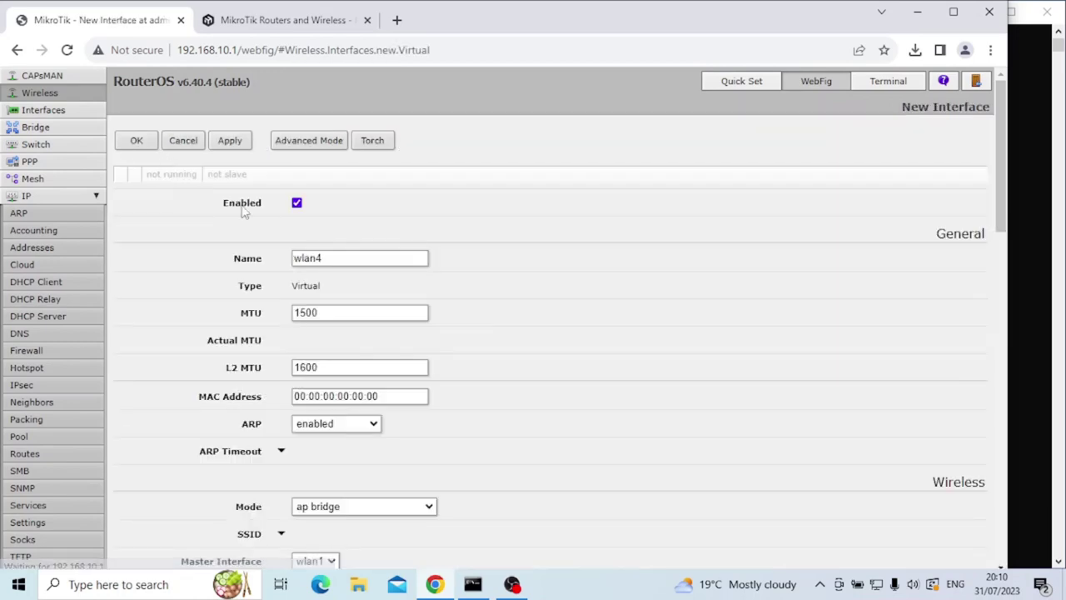
{"action": "scroll", "coordinate": [341, 358], "scroll_direction": "down", "scroll_amount": 2}
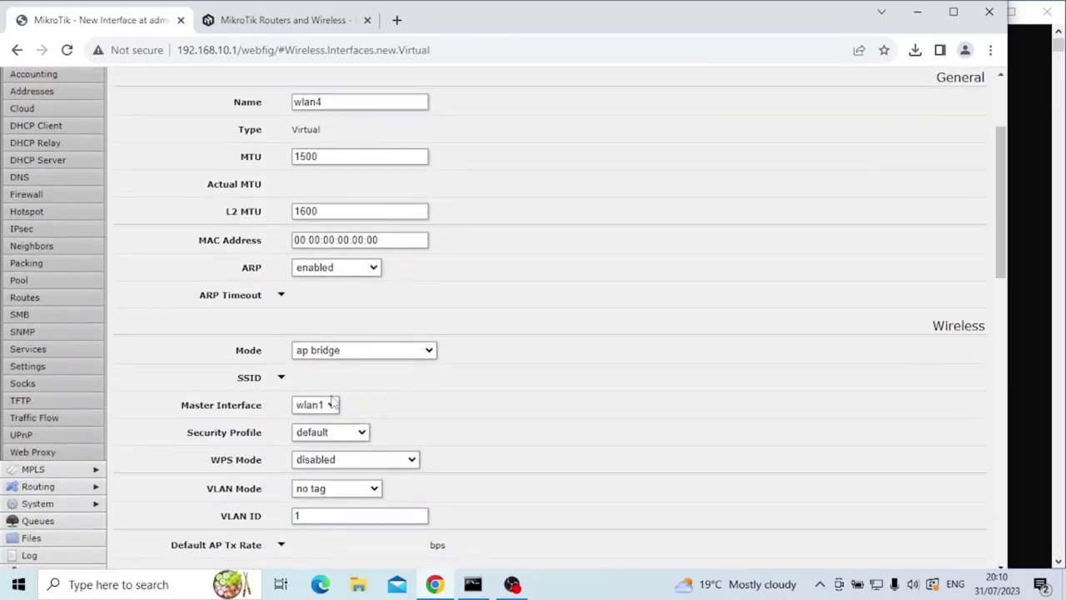
{"action": "left_click", "coordinate": [281, 378]}
{"action": "type", "text": "guest5"}
{"action": "left_click", "coordinate": [330, 406]}
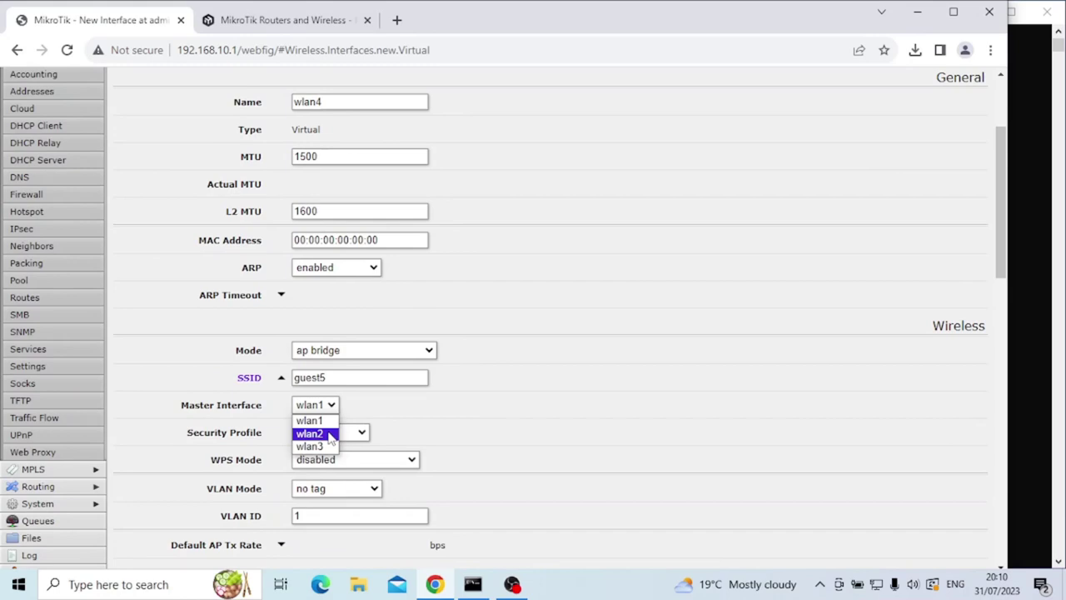
{"action": "left_click", "coordinate": [329, 435]}
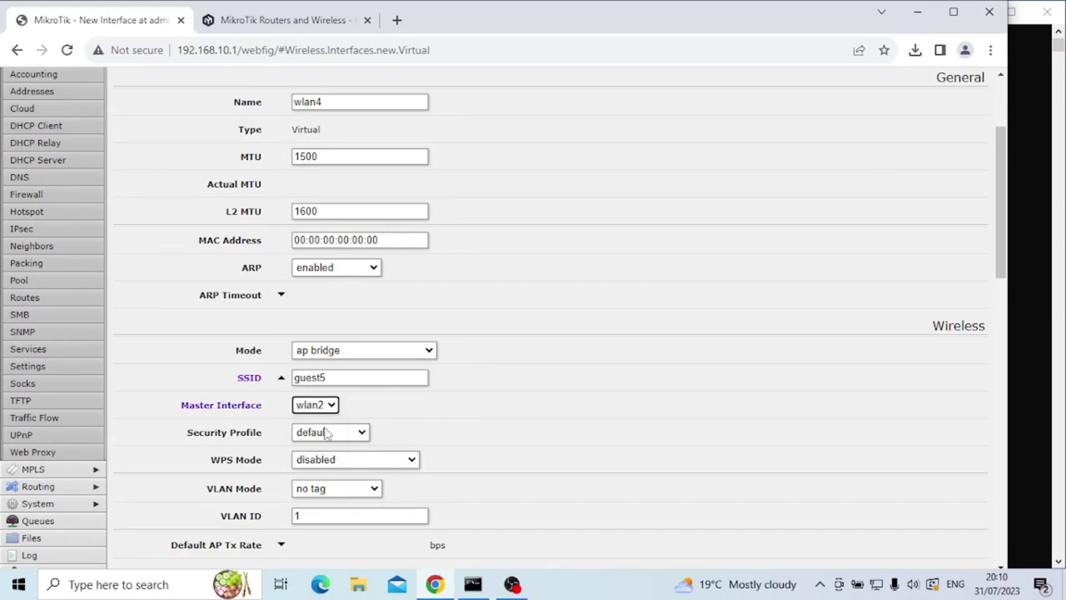
{"action": "scroll", "coordinate": [378, 459], "scroll_direction": "down", "scroll_amount": 2}
{"action": "scroll", "coordinate": [380, 464], "scroll_direction": "up", "scroll_amount": 4}
{"action": "left_click", "coordinate": [229, 140]}
{"action": "left_click", "coordinate": [138, 141]}
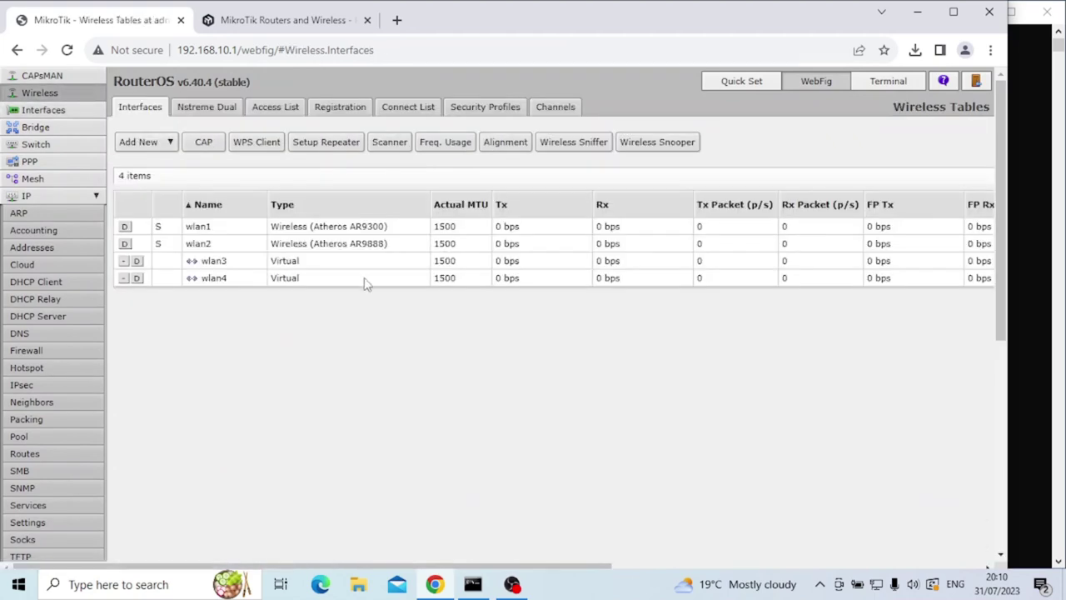
Set wlan3's security profile to profile-guest and save it.
{"action": "left_click", "coordinate": [284, 263]}
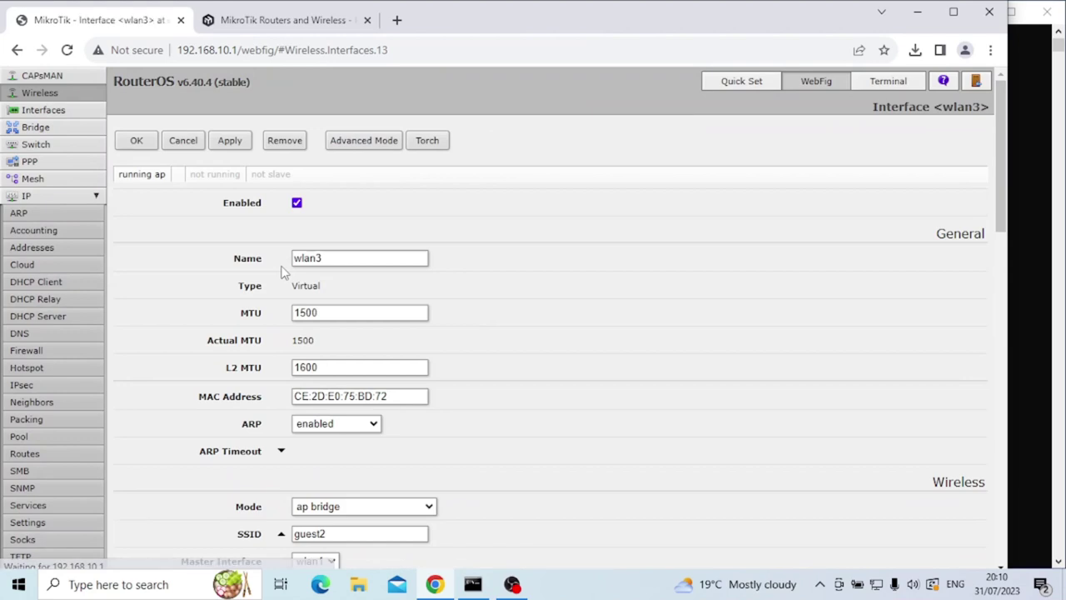
{"action": "scroll", "coordinate": [369, 409], "scroll_direction": "down", "scroll_amount": 6}
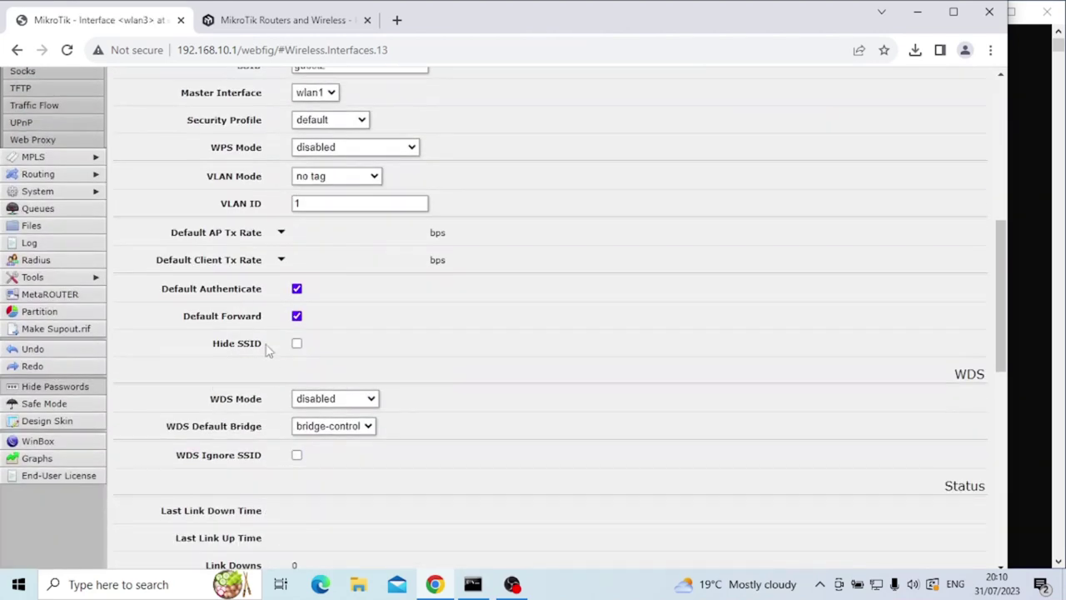
{"action": "scroll", "coordinate": [317, 386], "scroll_direction": "down", "scroll_amount": 1}
{"action": "scroll", "coordinate": [309, 380], "scroll_direction": "up", "scroll_amount": 4}
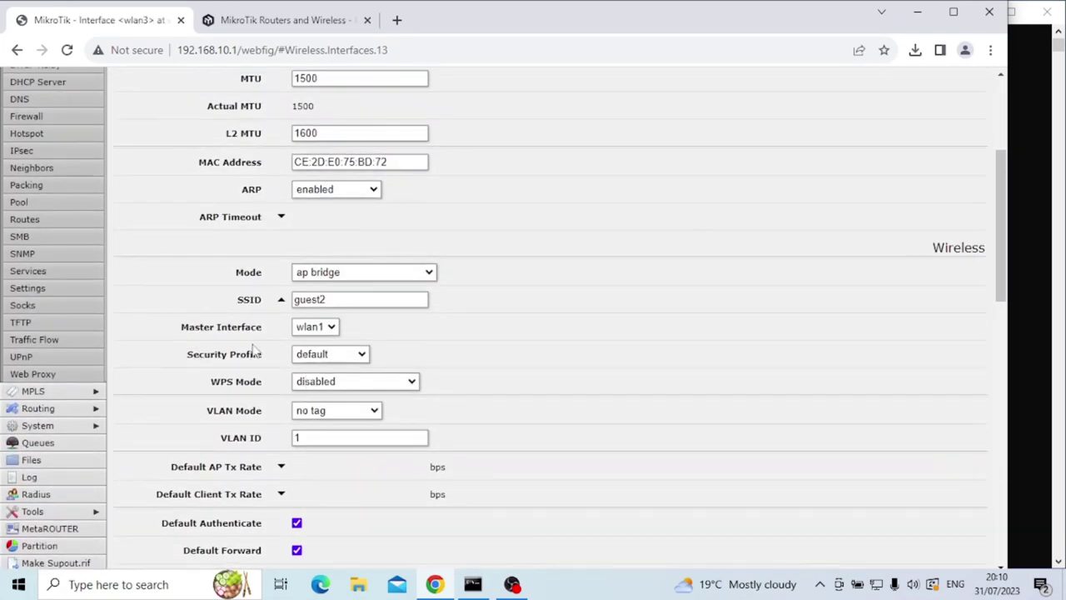
{"action": "left_click", "coordinate": [296, 357]}
{"action": "left_click", "coordinate": [327, 390]}
{"action": "scroll", "coordinate": [333, 367], "scroll_direction": "up", "scroll_amount": 3}
{"action": "left_click", "coordinate": [228, 141]}
{"action": "left_click", "coordinate": [136, 140]}
Set wlan4's security profile to profile-guest and save it.
{"action": "left_click", "coordinate": [292, 281]}
{"action": "scroll", "coordinate": [504, 371], "scroll_direction": "down", "scroll_amount": 3}
{"action": "left_click", "coordinate": [350, 356]}
{"action": "left_click", "coordinate": [334, 381]}
{"action": "scroll", "coordinate": [358, 367], "scroll_direction": "up", "scroll_amount": 3}
{"action": "left_click", "coordinate": [230, 141]}
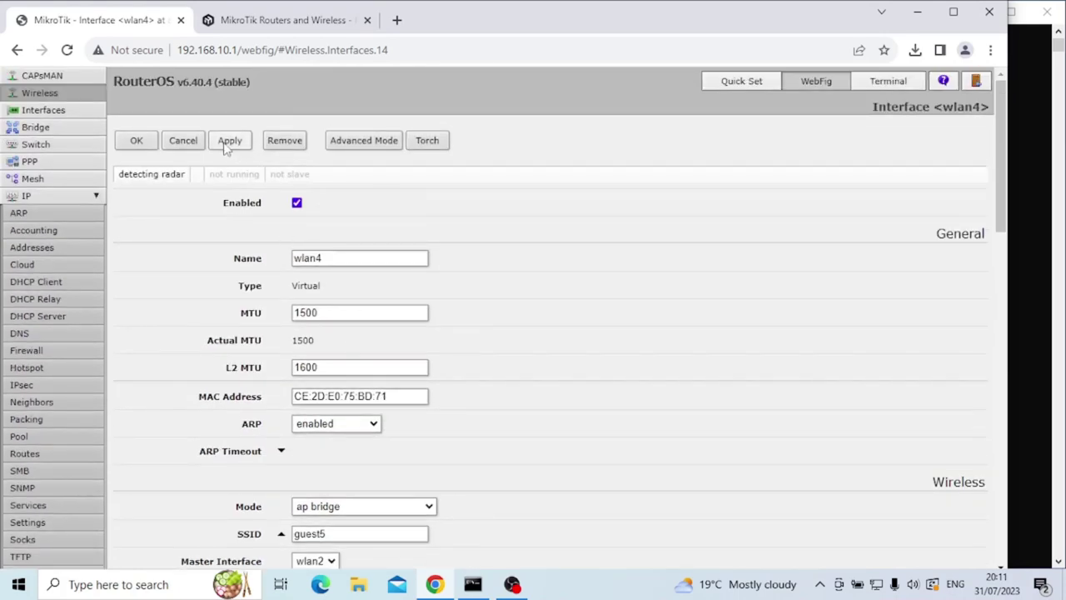
{"action": "left_click", "coordinate": [136, 140]}
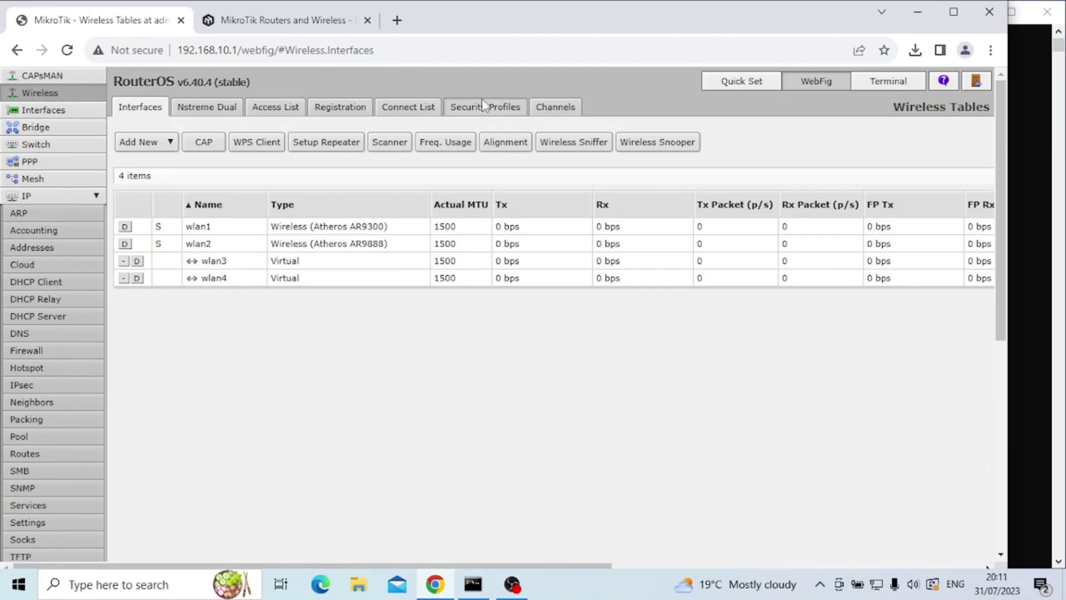
Check the Security Profiles list and review wlan3's settings without changing them.
{"action": "left_click", "coordinate": [482, 107]}
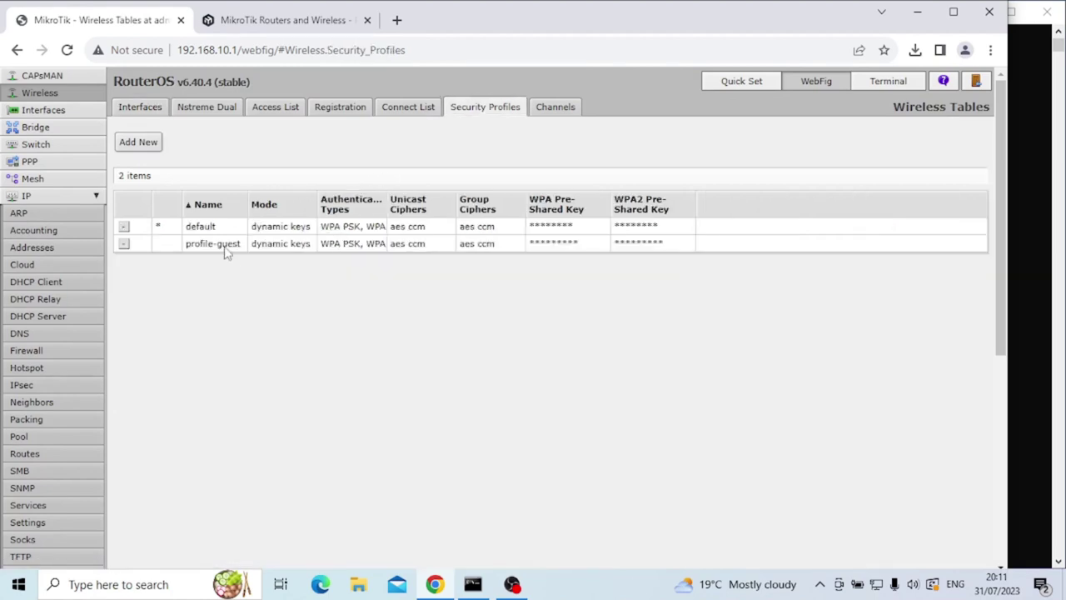
{"action": "left_click", "coordinate": [152, 114]}
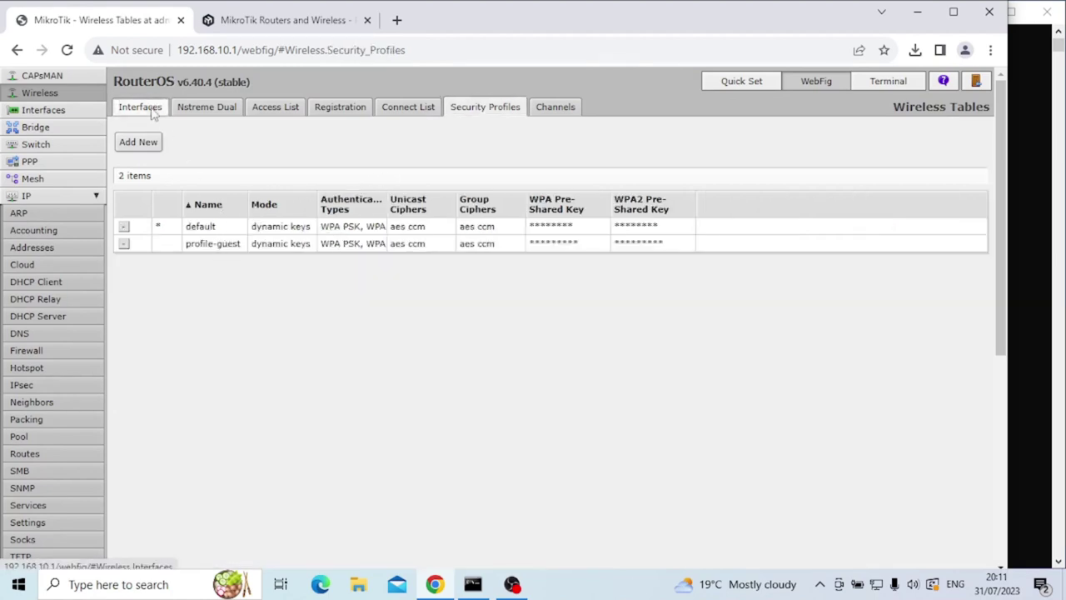
{"action": "left_click", "coordinate": [284, 263]}
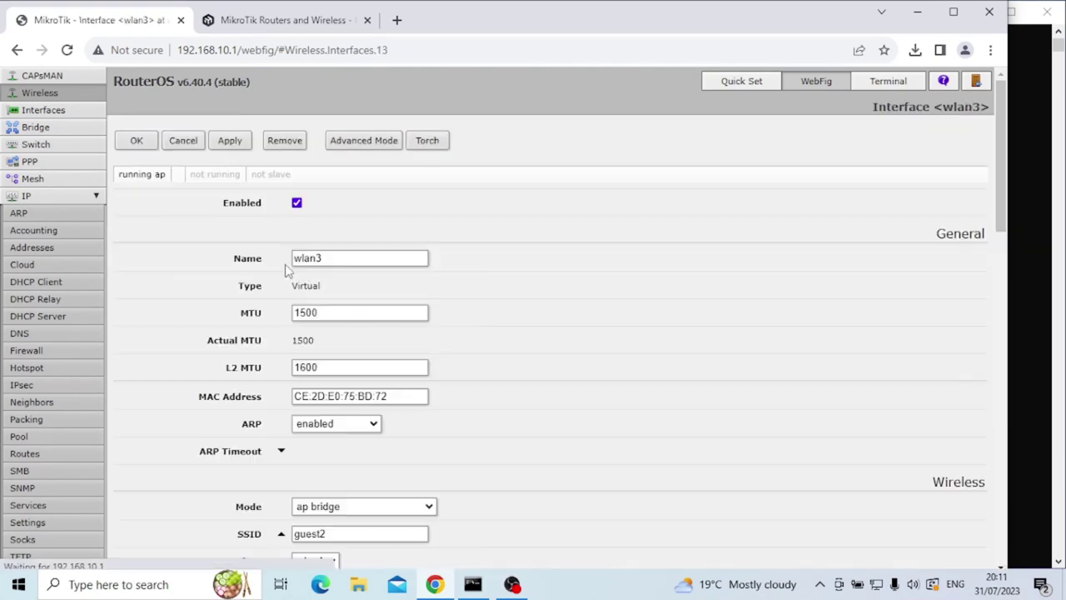
{"action": "left_click", "coordinate": [190, 143]}
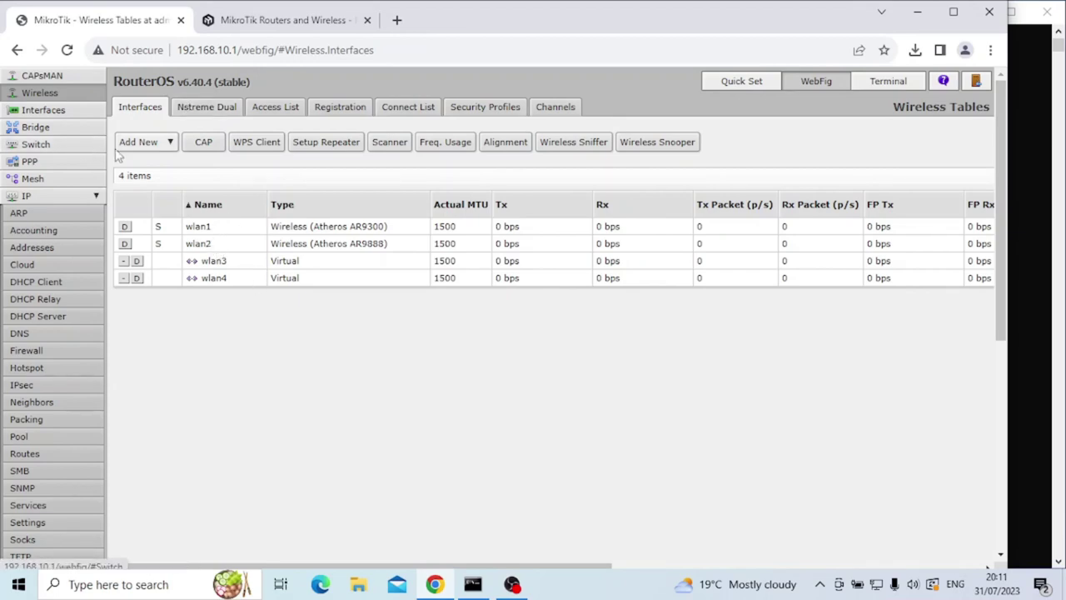
In Bridge > Ports, add wlan3 as a port of bridge-guest.
{"action": "left_click", "coordinate": [55, 129]}
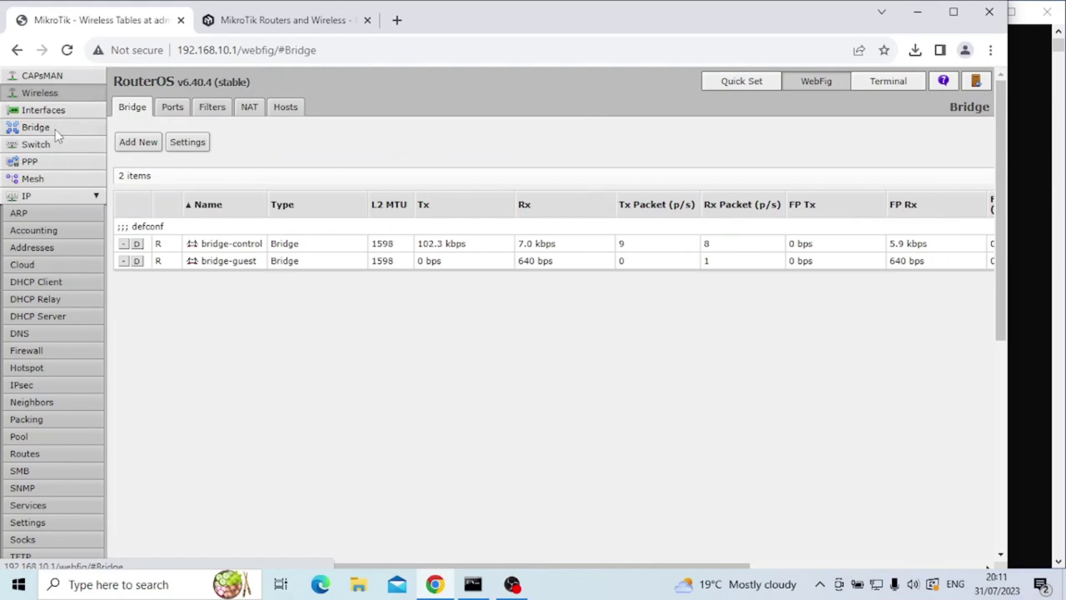
{"action": "left_click", "coordinate": [173, 111]}
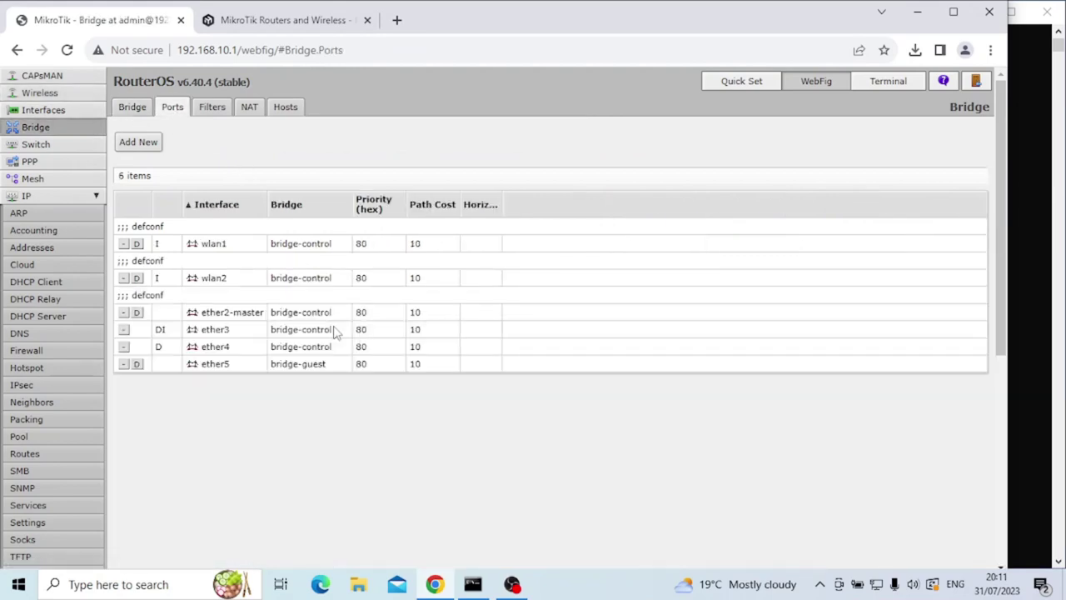
{"action": "left_click", "coordinate": [147, 148]}
{"action": "left_click", "coordinate": [292, 261]}
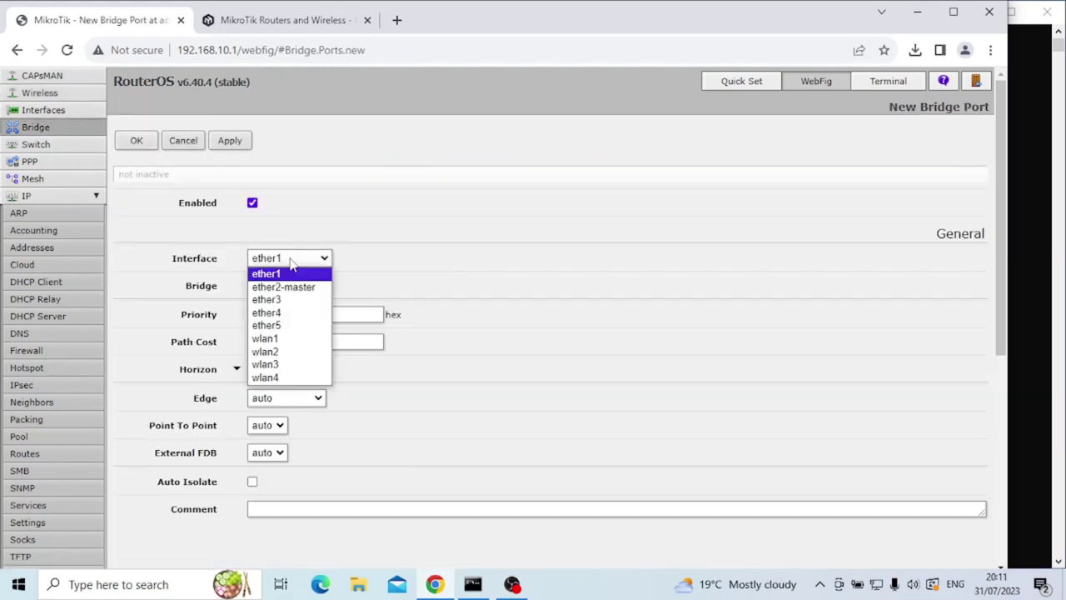
{"action": "left_click", "coordinate": [279, 367]}
{"action": "left_click", "coordinate": [294, 286]}
{"action": "left_click", "coordinate": [301, 313]}
{"action": "left_click", "coordinate": [229, 140]}
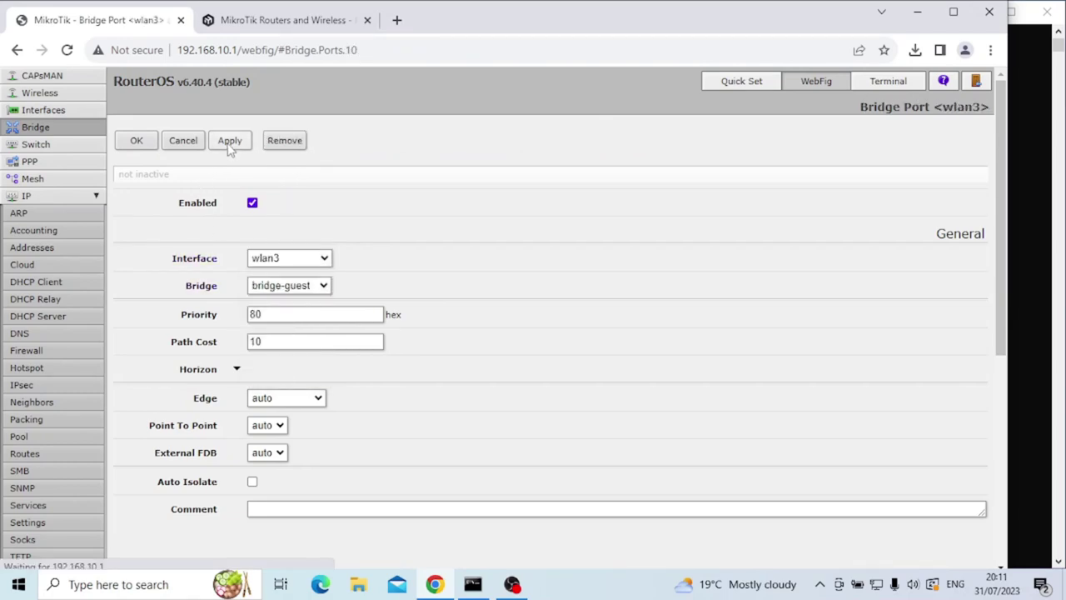
{"action": "left_click", "coordinate": [136, 140]}
Add wlan4 as another bridge-guest port.
{"action": "left_click", "coordinate": [139, 141]}
{"action": "left_click", "coordinate": [289, 258]}
{"action": "left_click", "coordinate": [279, 379]}
{"action": "left_click", "coordinate": [136, 140]}
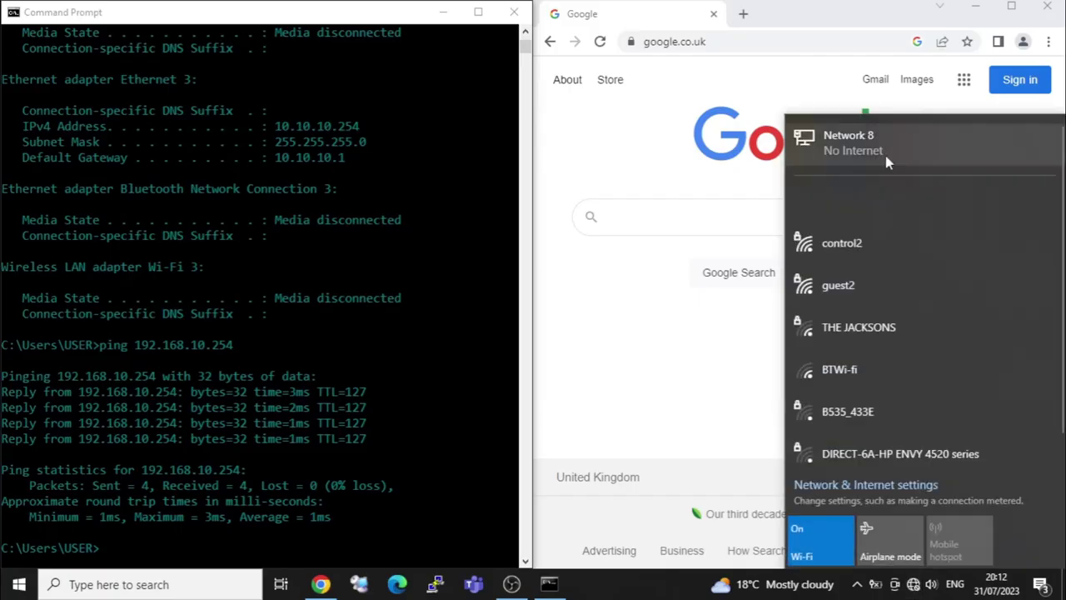
Connect the PC to the guest5 Wi-Fi network.
{"action": "left_click", "coordinate": [858, 374]}
{"action": "left_click", "coordinate": [997, 441]}
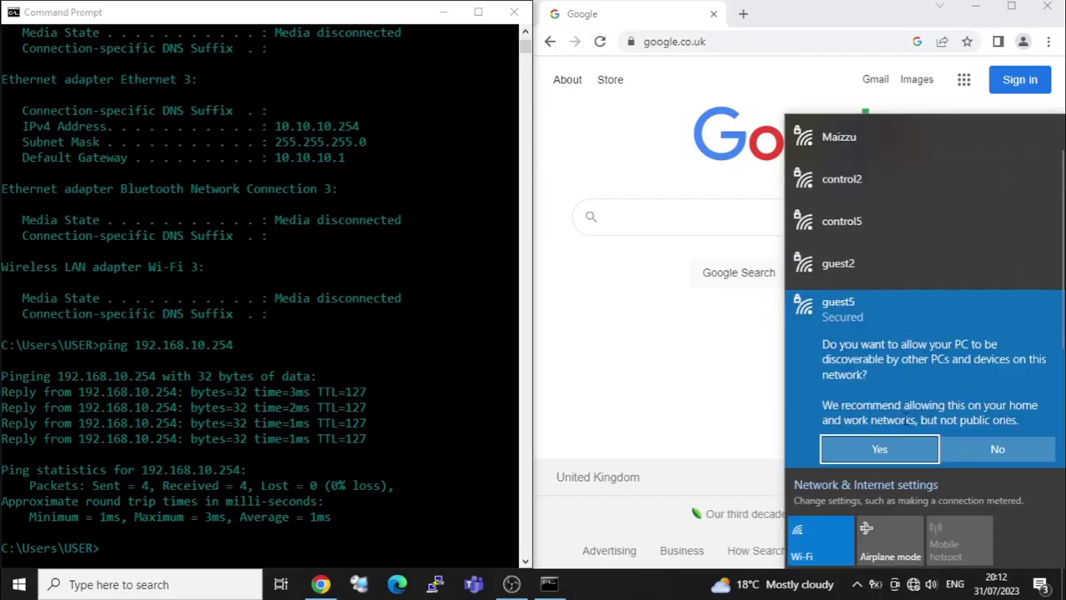
{"action": "left_click", "coordinate": [875, 448]}
{"action": "left_click", "coordinate": [673, 367]}
Rerun ipconfig in Command Prompt to check the new IP address.
{"action": "left_click", "coordinate": [426, 412]}
{"action": "key", "text": "Up"}
{"action": "key", "text": "Up"}
{"action": "key", "text": "Return"}
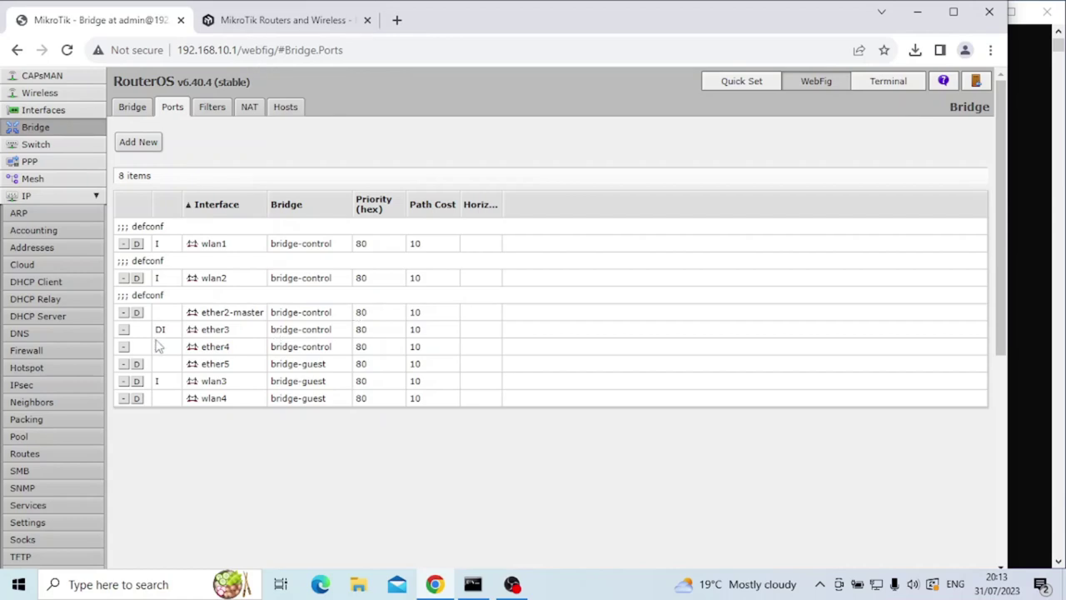
Start a new forward-chain filter rule matching In. Interface bridge-control and Out. Interface bridge-guest.
{"action": "left_click", "coordinate": [47, 352]}
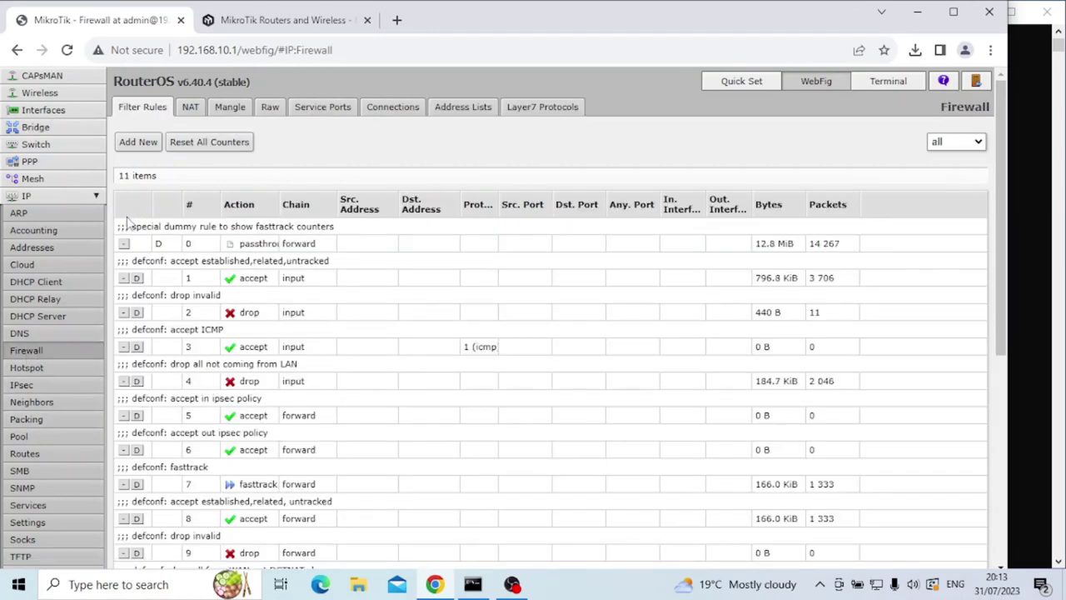
{"action": "left_click", "coordinate": [139, 142]}
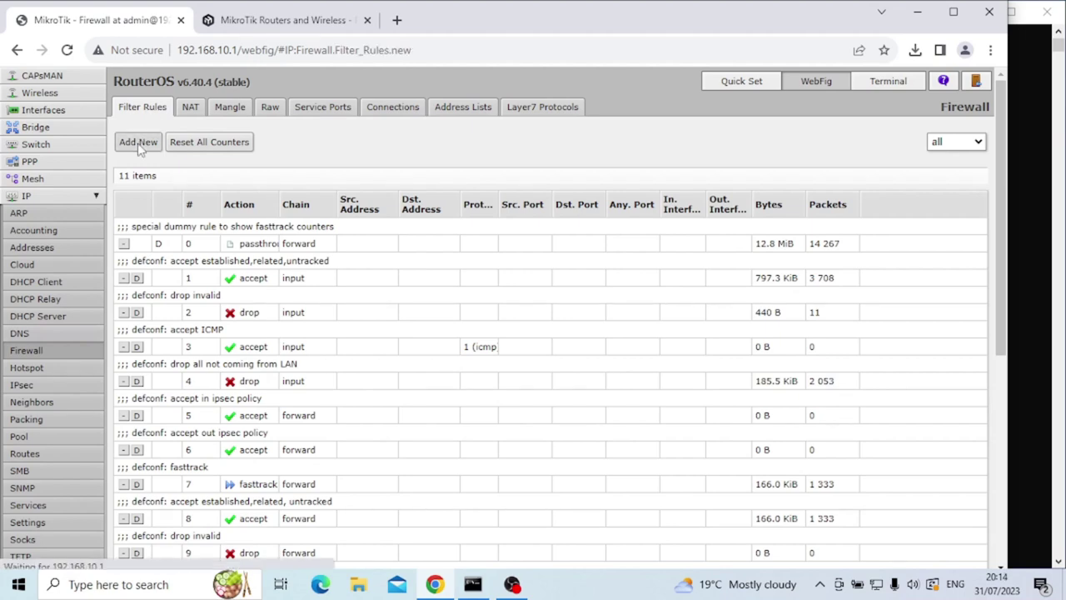
{"action": "left_click", "coordinate": [331, 260]}
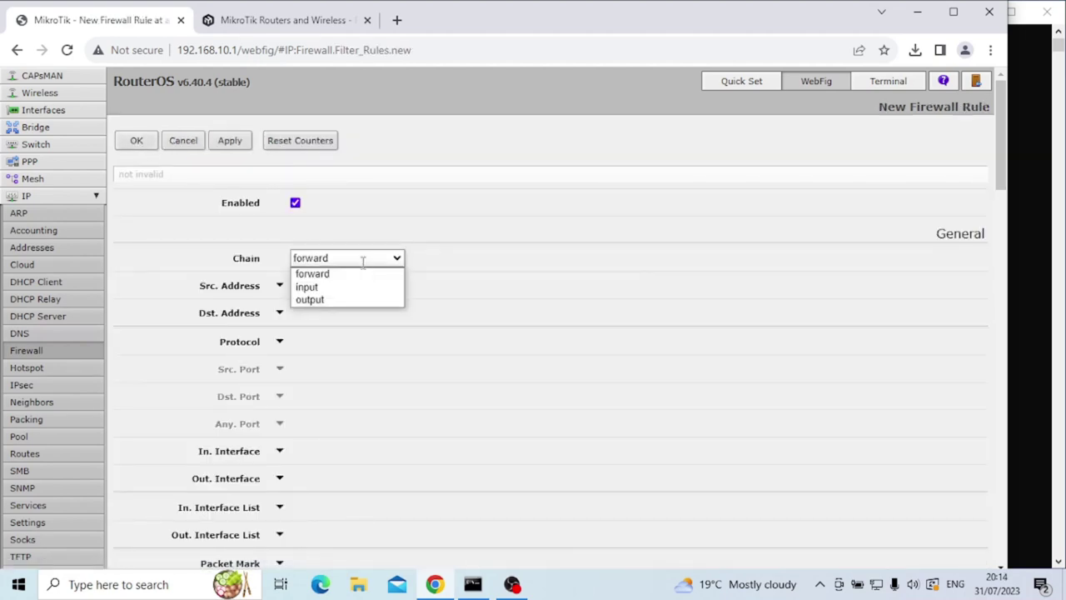
{"action": "left_click", "coordinate": [362, 258]}
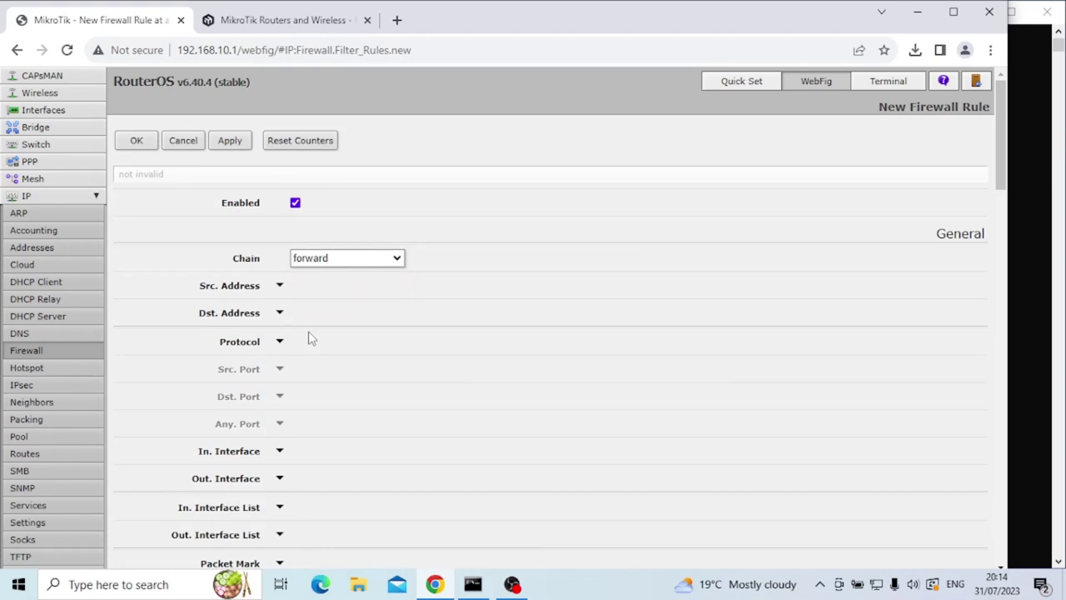
{"action": "scroll", "coordinate": [313, 337], "scroll_direction": "down", "scroll_amount": 1}
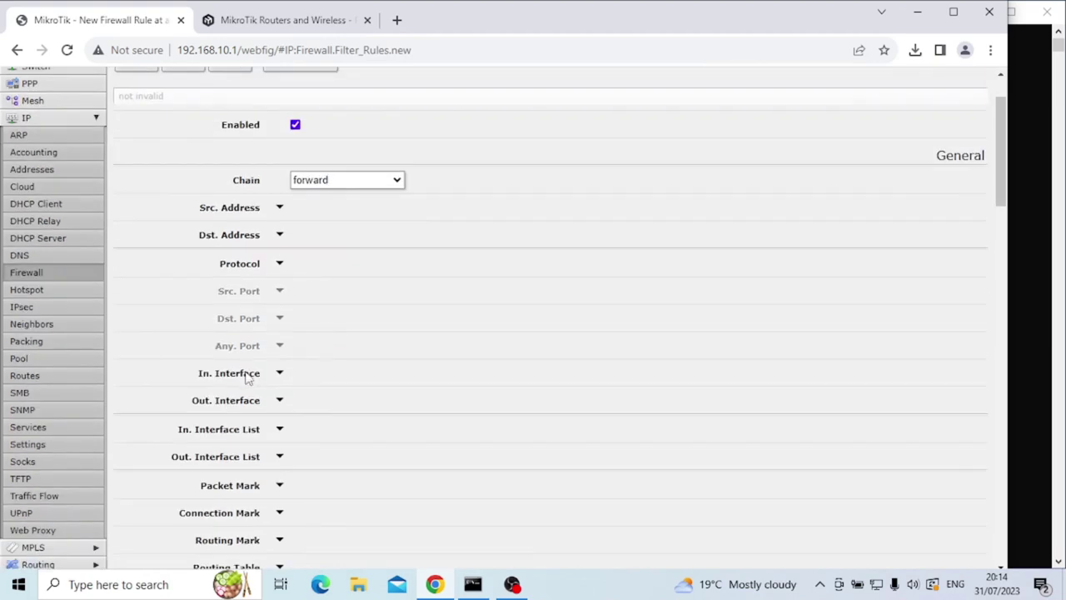
{"action": "left_click", "coordinate": [280, 373]}
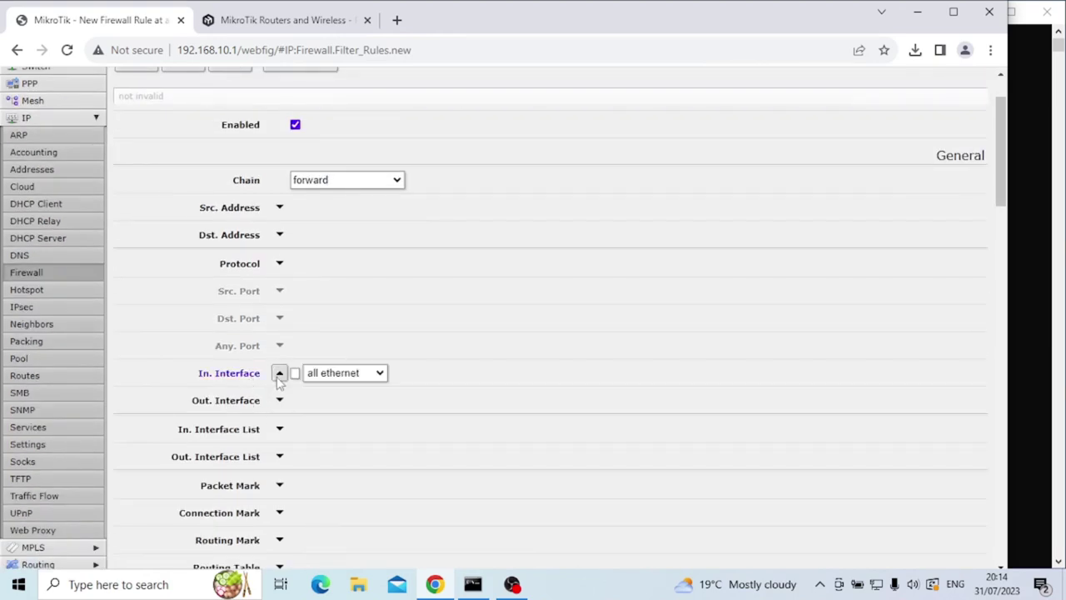
{"action": "left_click", "coordinate": [331, 379]}
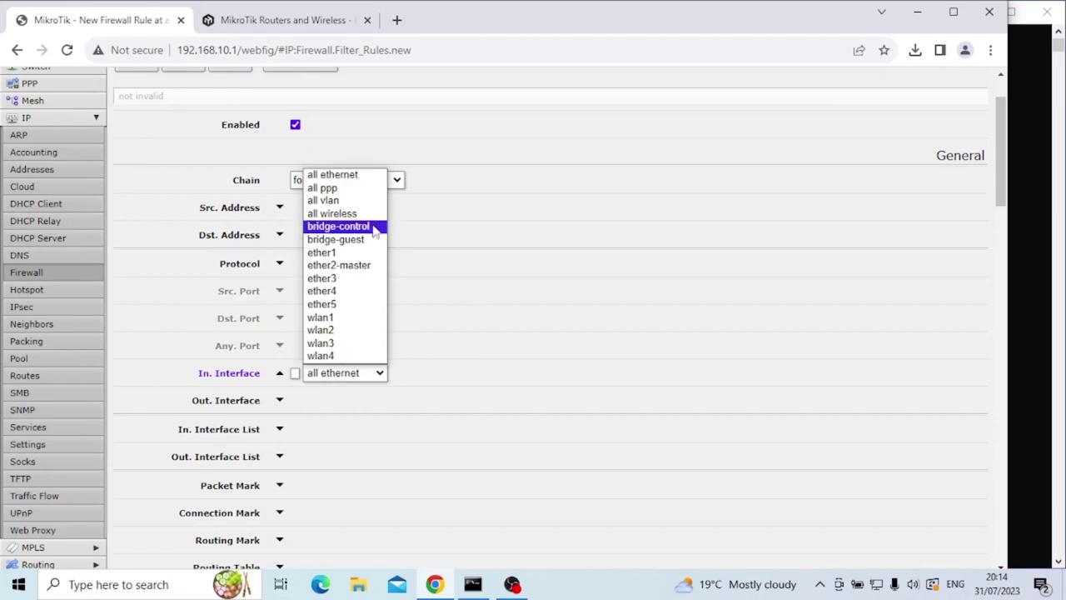
{"action": "left_click", "coordinate": [371, 229]}
{"action": "left_click", "coordinate": [280, 400]}
{"action": "left_click", "coordinate": [361, 400]}
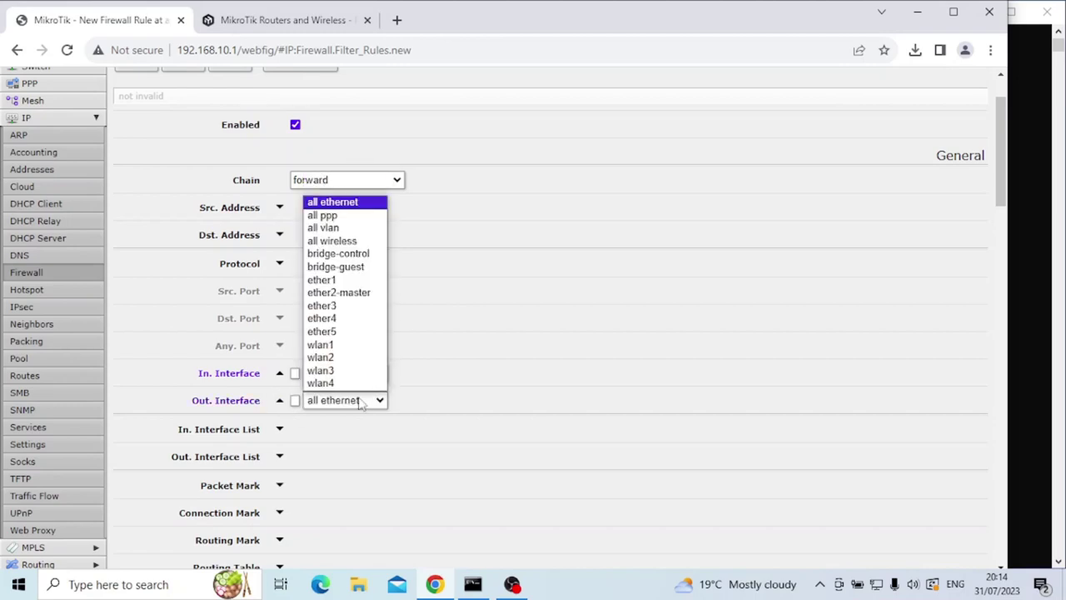
{"action": "left_click", "coordinate": [370, 268]}
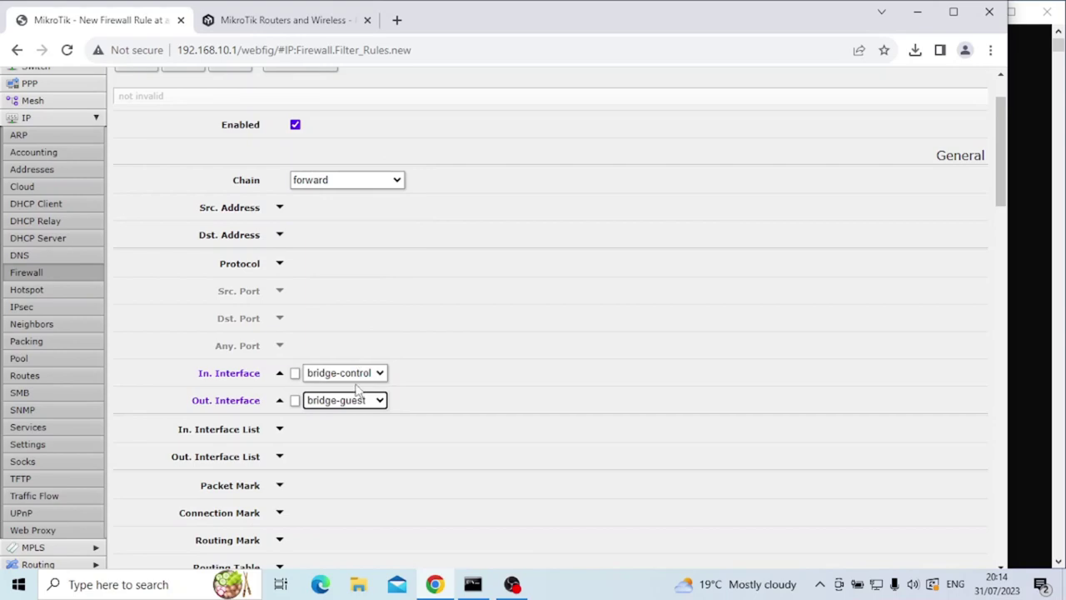
Set the rule's action to drop and apply it.
{"action": "scroll", "coordinate": [428, 442], "scroll_direction": "down", "scroll_amount": 20}
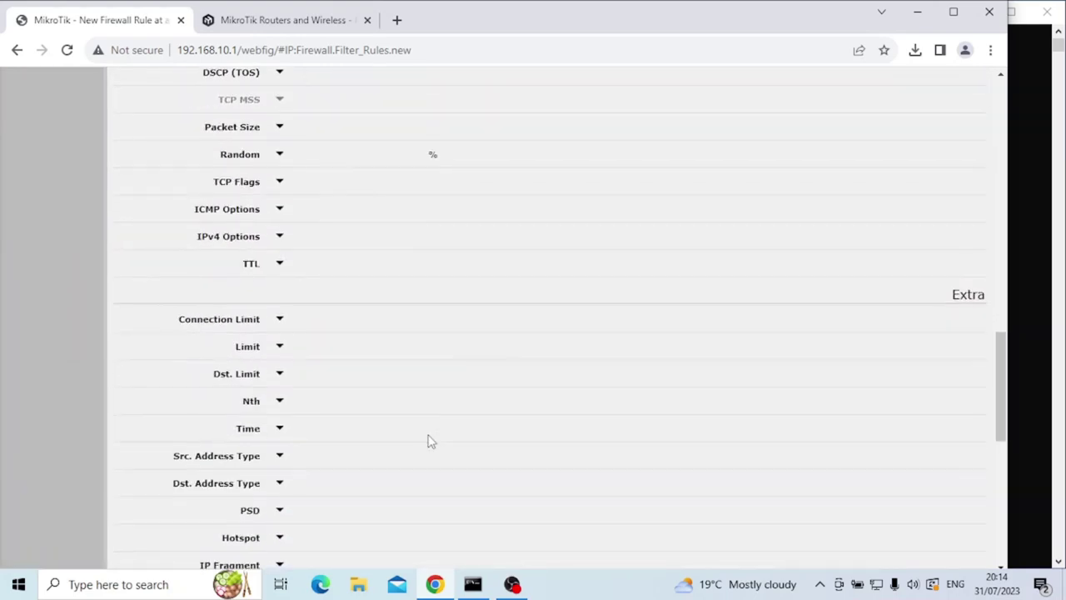
{"action": "left_click", "coordinate": [348, 233]}
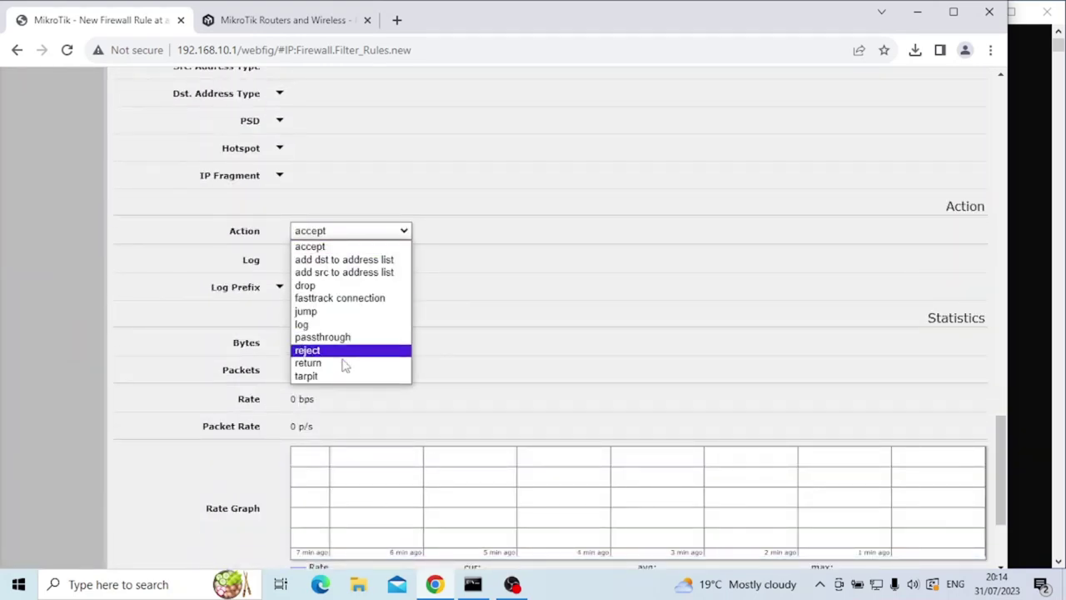
{"action": "left_click", "coordinate": [340, 287]}
{"action": "scroll", "coordinate": [453, 445], "scroll_direction": "up", "scroll_amount": 8}
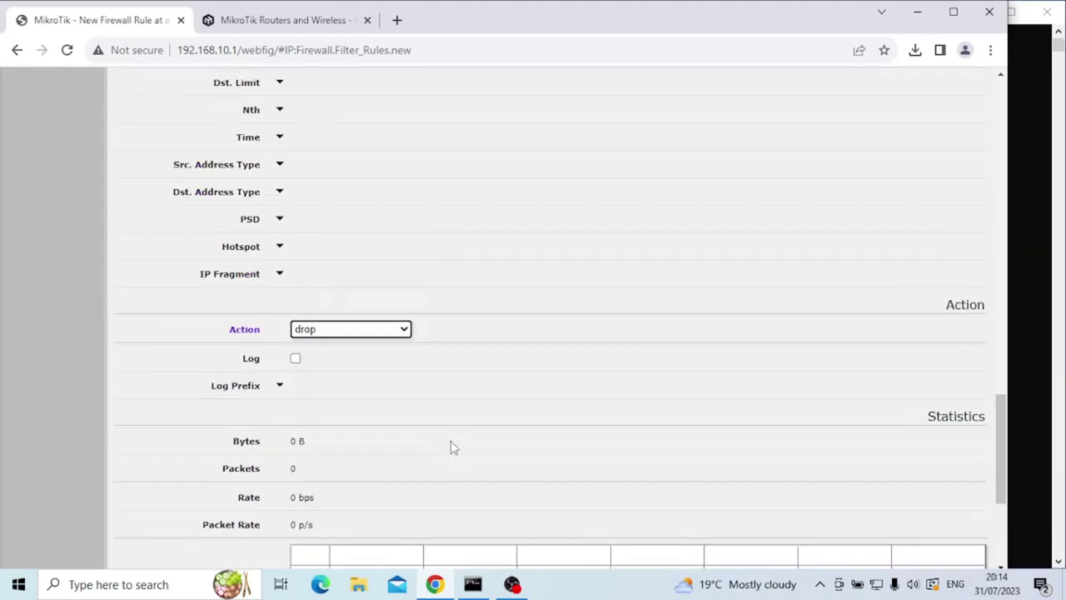
{"action": "scroll", "coordinate": [450, 441], "scroll_direction": "up", "scroll_amount": 10}
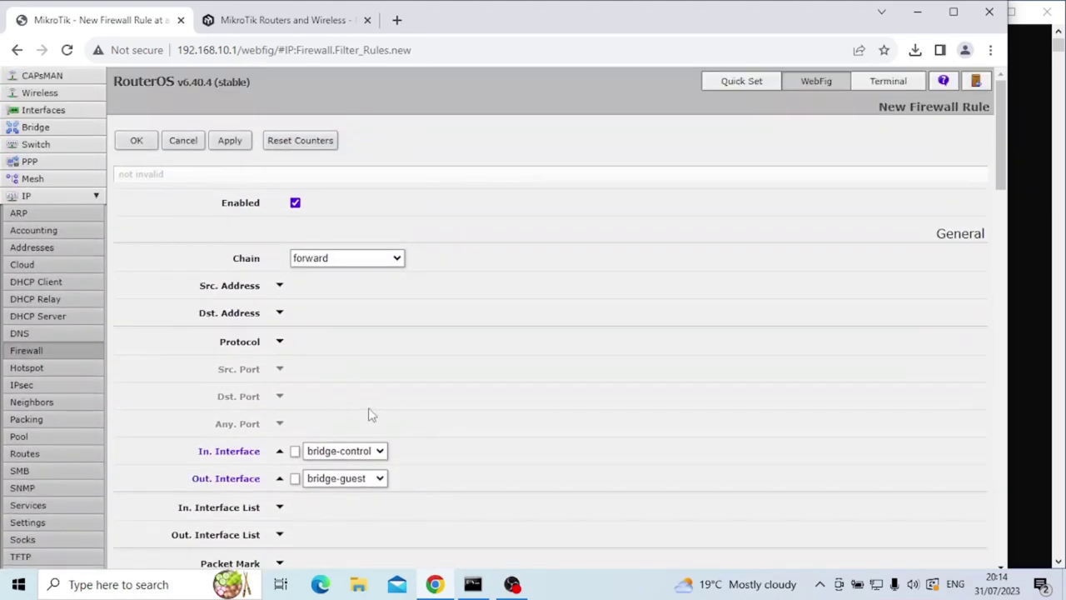
{"action": "left_click", "coordinate": [232, 141]}
Start another forward rule matching In. Interface bridge-guest and Out. Interface bridge-control.
{"action": "left_click", "coordinate": [135, 140]}
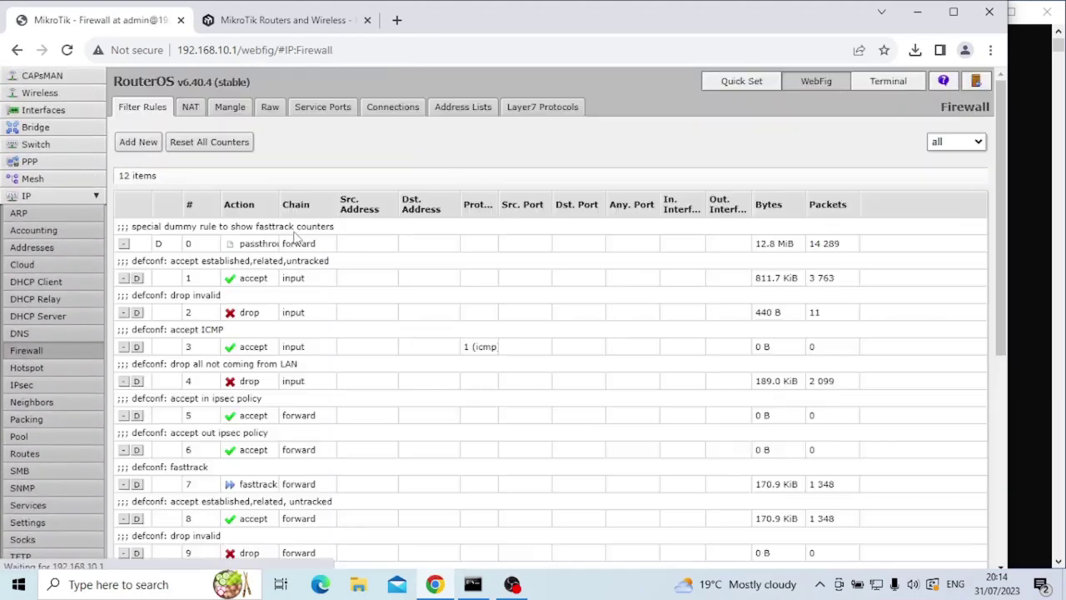
{"action": "left_click", "coordinate": [137, 142]}
{"action": "left_click", "coordinate": [279, 451]}
{"action": "left_click", "coordinate": [361, 454]}
{"action": "left_click", "coordinate": [360, 464]}
{"action": "left_click", "coordinate": [360, 456]}
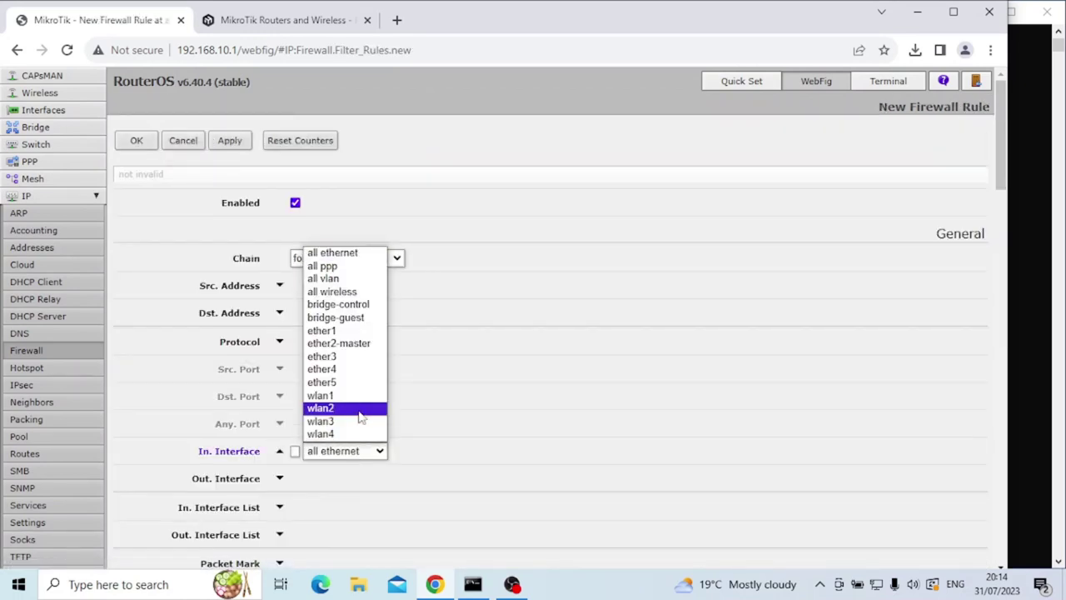
{"action": "left_click", "coordinate": [358, 317]}
{"action": "left_click", "coordinate": [279, 478]}
{"action": "left_click", "coordinate": [367, 481]}
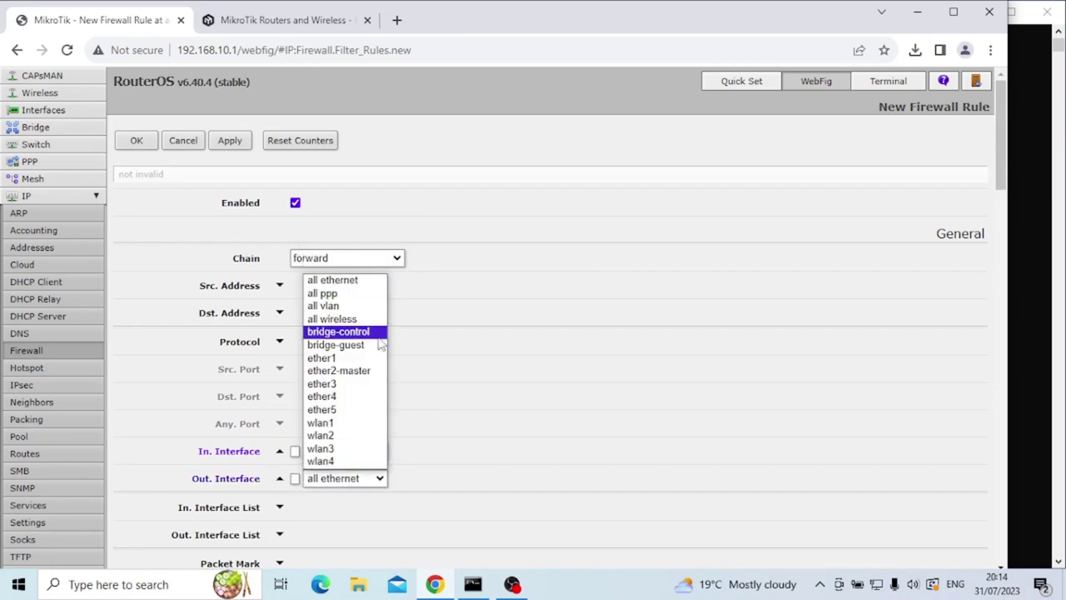
{"action": "left_click", "coordinate": [376, 332]}
Set this second rule's action to drop.
{"action": "scroll", "coordinate": [392, 358], "scroll_direction": "down", "scroll_amount": 15}
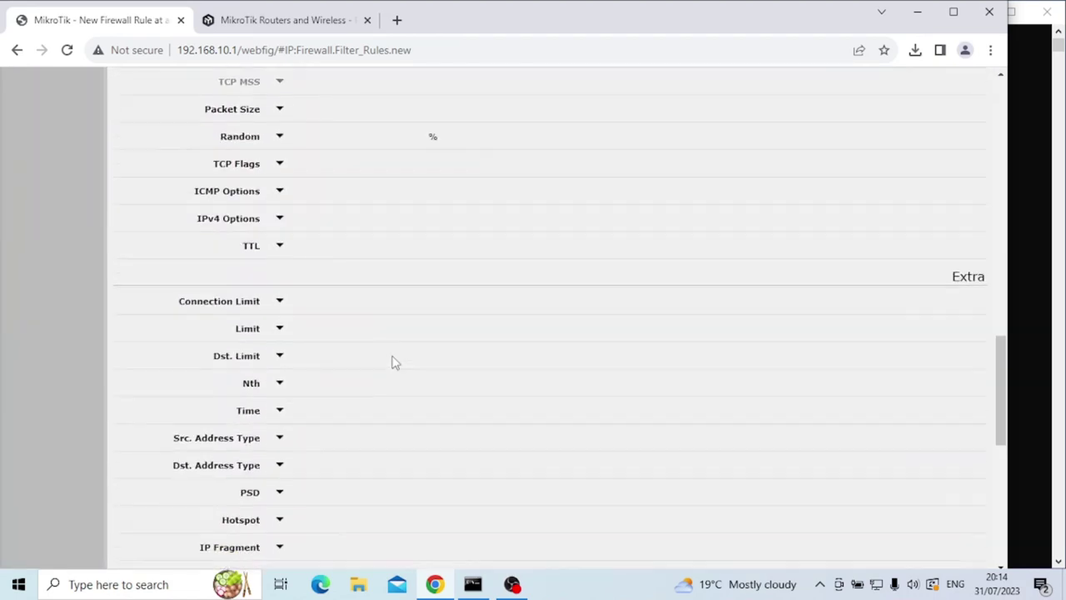
{"action": "scroll", "coordinate": [395, 362], "scroll_direction": "down", "scroll_amount": 1}
{"action": "left_click", "coordinate": [327, 232]}
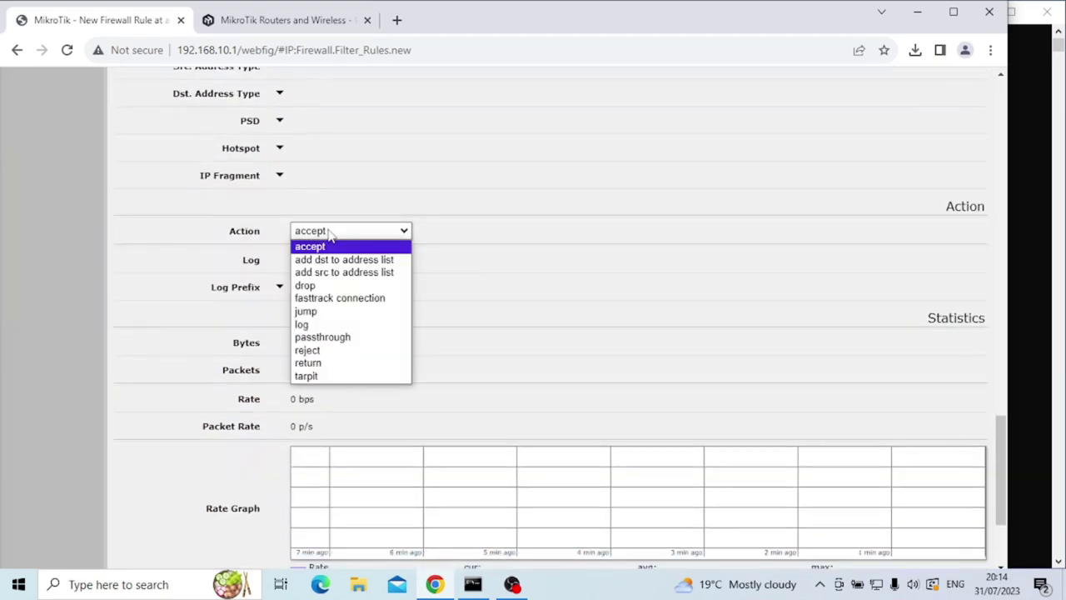
{"action": "left_click", "coordinate": [324, 289]}
{"action": "scroll", "coordinate": [349, 362], "scroll_direction": "up", "scroll_amount": 20}
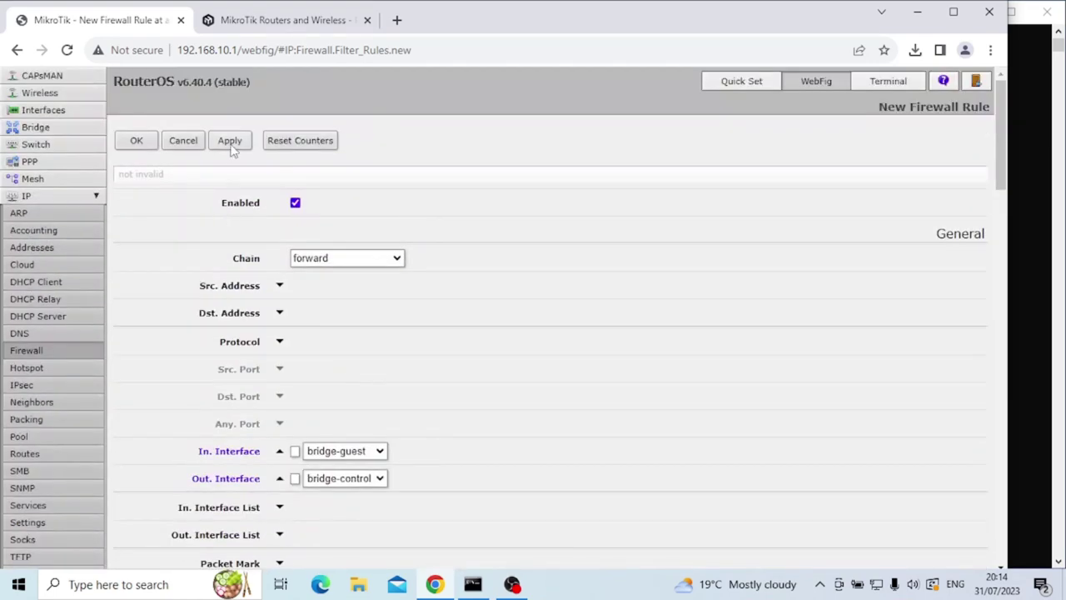